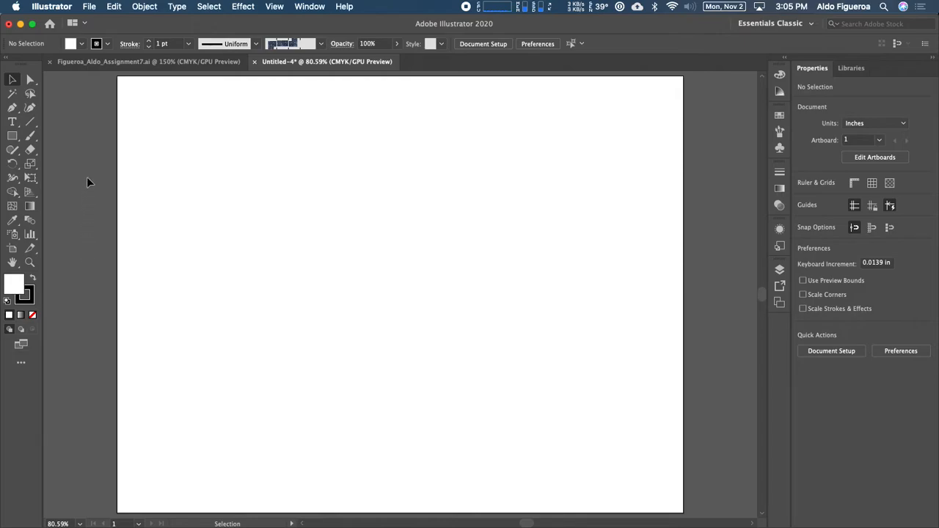
Step: Switch to the Blob Brush tool and paint a curving S-shaped black stroke across the upper artboard
{"action": "left_click", "coordinate": [35, 138]}
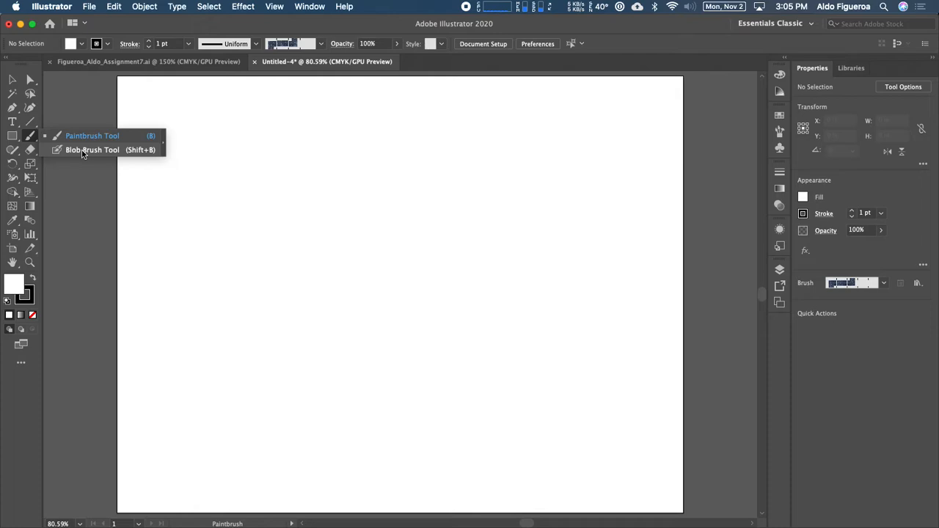
{"action": "left_click", "coordinate": [83, 151]}
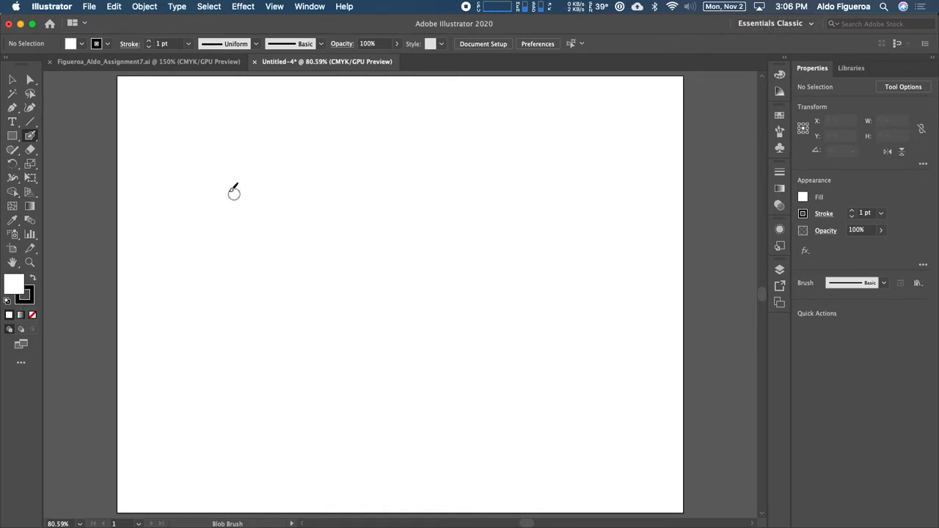
{"action": "mouse_move", "coordinate": [193, 161]}
{"action": "left_mouse_down"}
{"action": "mouse_move", "coordinate": [215, 197]}
{"action": "mouse_move", "coordinate": [275, 218]}
{"action": "mouse_move", "coordinate": [355, 194]}
{"action": "mouse_move", "coordinate": [373, 149]}
{"action": "mouse_move", "coordinate": [343, 141]}
{"action": "mouse_move", "coordinate": [282, 165]}
{"action": "mouse_move", "coordinate": [273, 135]}
{"action": "mouse_move", "coordinate": [303, 116]}
{"action": "mouse_move", "coordinate": [351, 113]}
{"action": "left_mouse_up"}
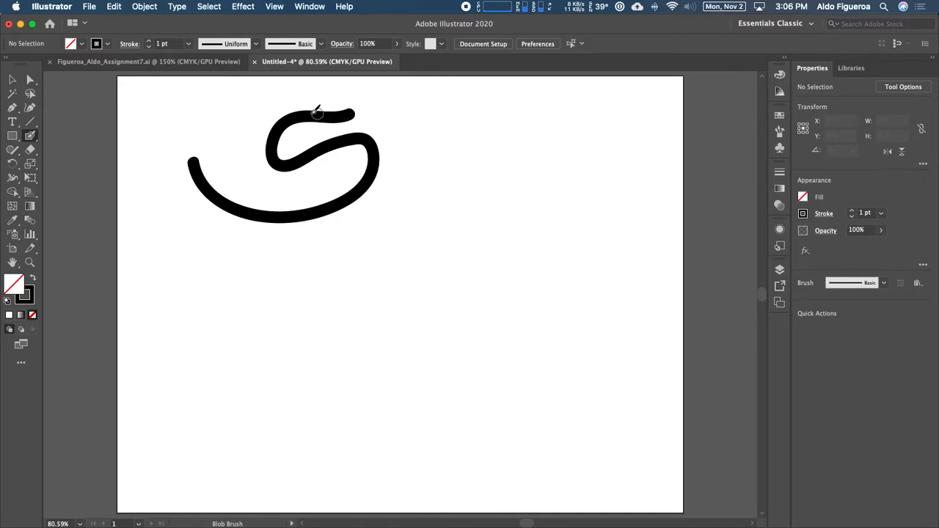
Step: Select the S-shaped stroke and paint over its inner loop with the Blob Brush to fill it in
{"action": "left_click", "coordinate": [12, 79]}
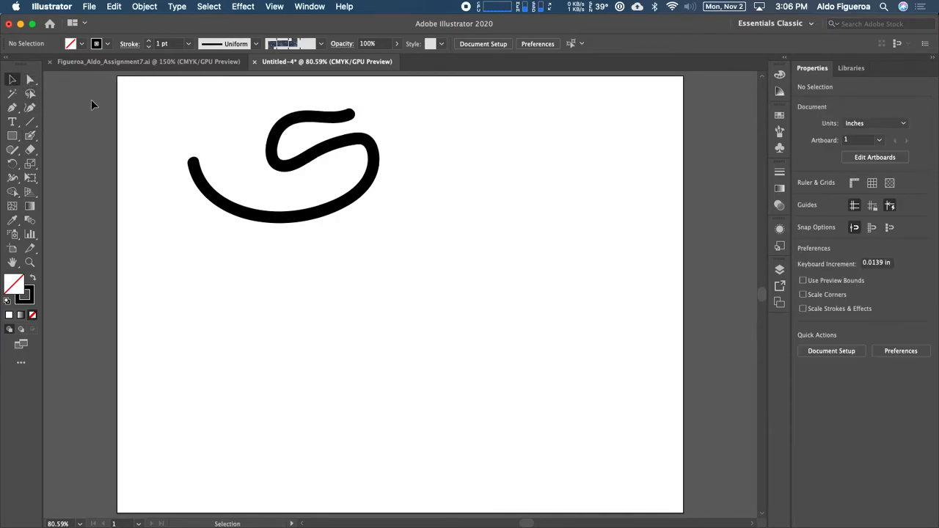
{"action": "left_click", "coordinate": [273, 168]}
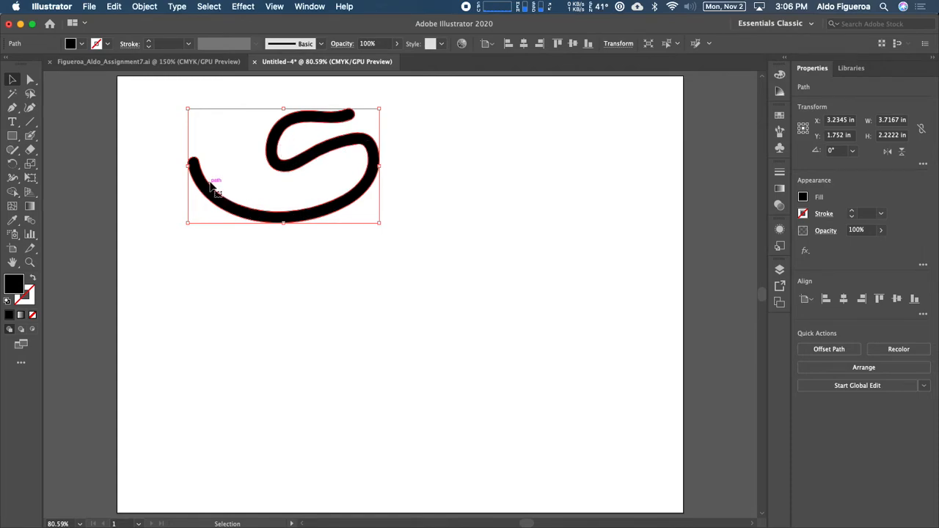
{"action": "left_click", "coordinate": [30, 135]}
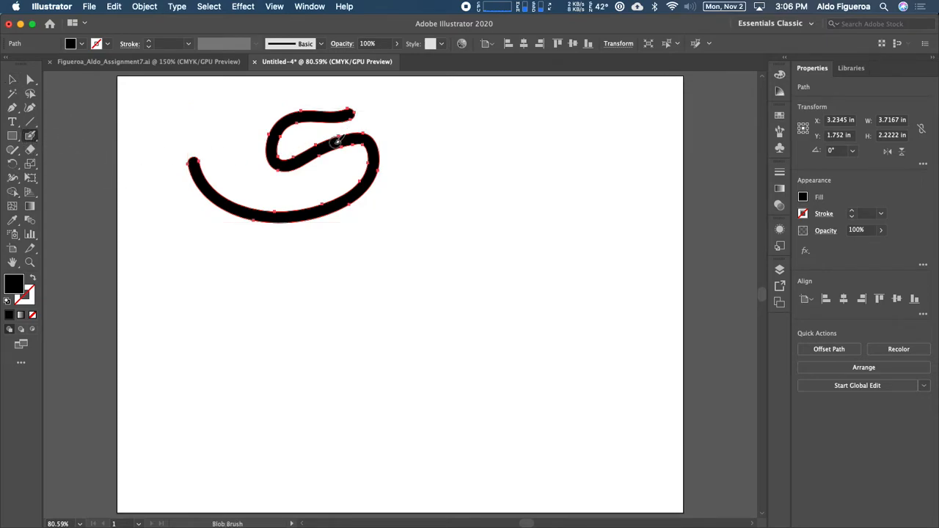
{"action": "mouse_move", "coordinate": [298, 153]}
{"action": "left_mouse_down"}
{"action": "mouse_move", "coordinate": [311, 150]}
{"action": "mouse_move", "coordinate": [287, 139]}
{"action": "mouse_move", "coordinate": [291, 151]}
{"action": "mouse_move", "coordinate": [293, 144]}
{"action": "left_mouse_up"}
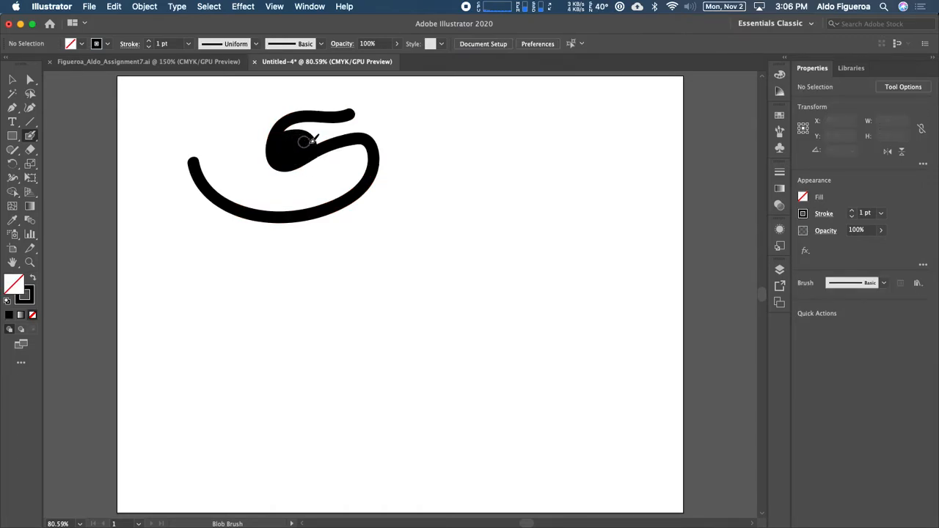
Step: Increase the Blob Brush size and paint a round blob on the lower part of the curve
{"action": "key", "text": "bracketright"}
{"action": "key", "text": "bracketright"}
{"action": "key", "text": "bracketright"}
{"action": "mouse_move", "coordinate": [342, 195]}
{"action": "left_mouse_down"}
{"action": "mouse_move", "coordinate": [315, 193]}
{"action": "mouse_move", "coordinate": [322, 209]}
{"action": "mouse_move", "coordinate": [323, 196]}
{"action": "left_mouse_up"}
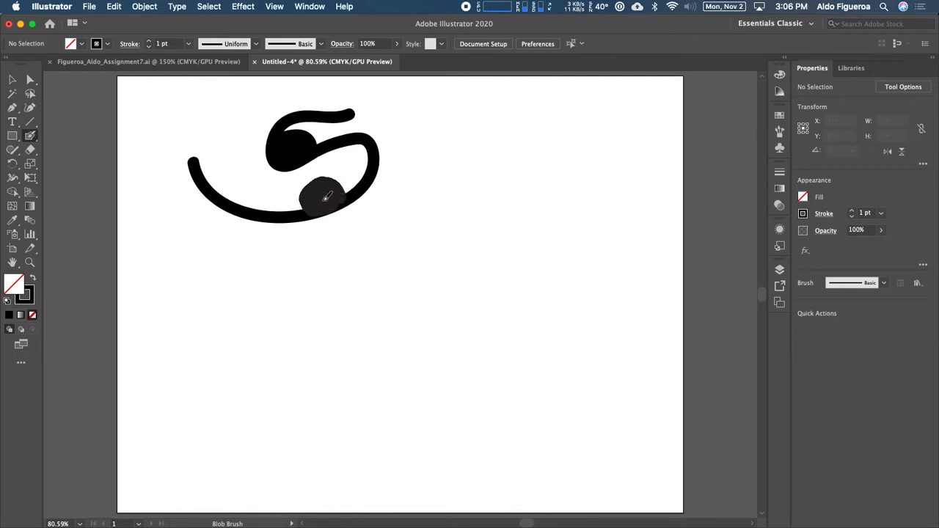
Step: Paint more round blobs at the left end, lower left, lower right and upper right of the curve
{"action": "mouse_move", "coordinate": [195, 159]}
{"action": "left_mouse_down"}
{"action": "mouse_move", "coordinate": [229, 154]}
{"action": "mouse_move", "coordinate": [209, 171]}
{"action": "mouse_move", "coordinate": [204, 159]}
{"action": "mouse_move", "coordinate": [215, 159]}
{"action": "left_mouse_up"}
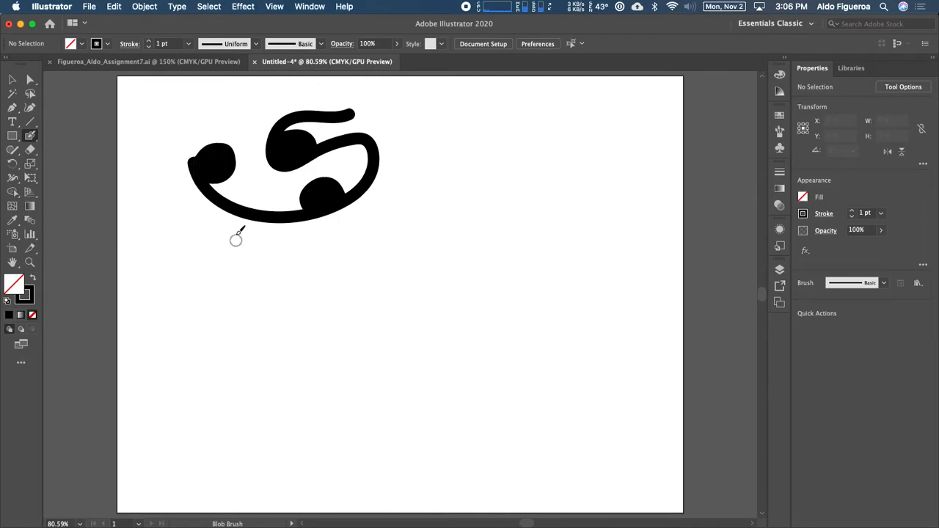
{"action": "mouse_move", "coordinate": [217, 207]}
{"action": "left_mouse_down"}
{"action": "mouse_move", "coordinate": [214, 226]}
{"action": "mouse_move", "coordinate": [238, 214]}
{"action": "mouse_move", "coordinate": [224, 216]}
{"action": "left_mouse_up"}
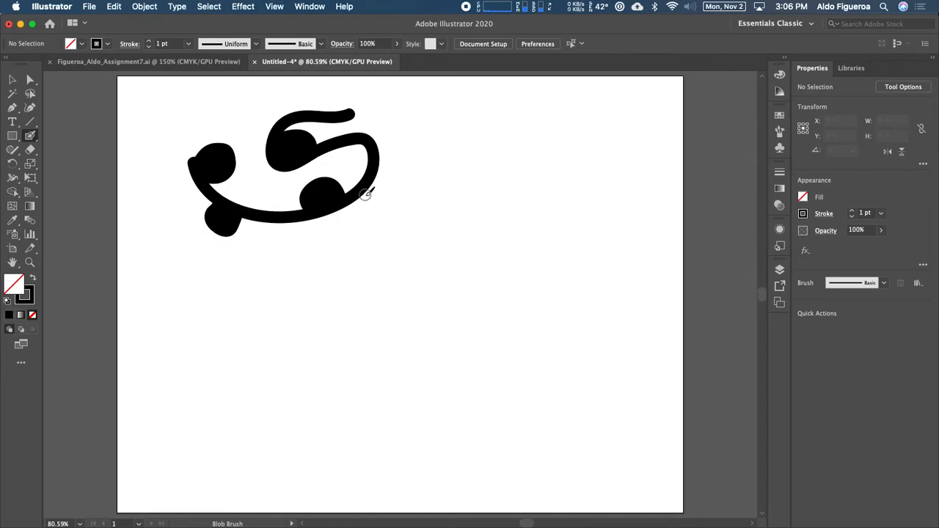
{"action": "mouse_move", "coordinate": [360, 202]}
{"action": "left_mouse_down"}
{"action": "mouse_move", "coordinate": [375, 198]}
{"action": "mouse_move", "coordinate": [367, 193]}
{"action": "left_mouse_up"}
{"action": "mouse_move", "coordinate": [365, 134]}
{"action": "left_mouse_down"}
{"action": "mouse_move", "coordinate": [379, 121]}
{"action": "mouse_move", "coordinate": [393, 134]}
{"action": "mouse_move", "coordinate": [384, 136]}
{"action": "left_mouse_up"}
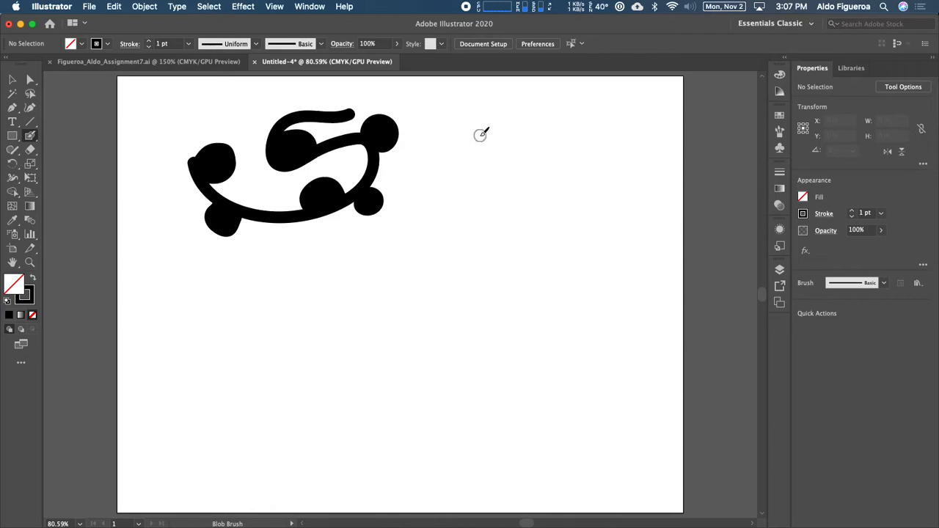
Step: Dab small round bumps onto each blob so they look like little ears
{"action": "left_click", "coordinate": [387, 115]}
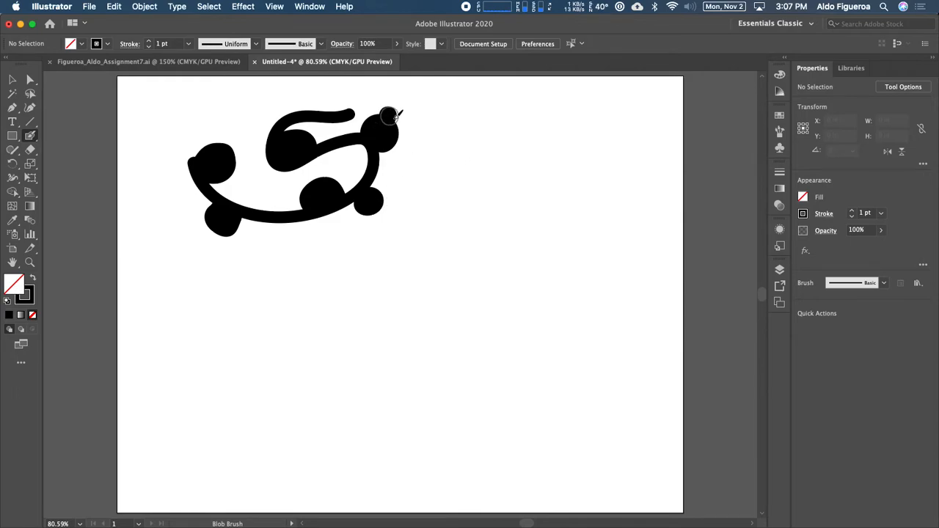
{"action": "left_click", "coordinate": [385, 199]}
{"action": "left_click", "coordinate": [330, 174]}
{"action": "left_click", "coordinate": [301, 191]}
{"action": "left_click", "coordinate": [218, 141]}
{"action": "left_click", "coordinate": [239, 160]}
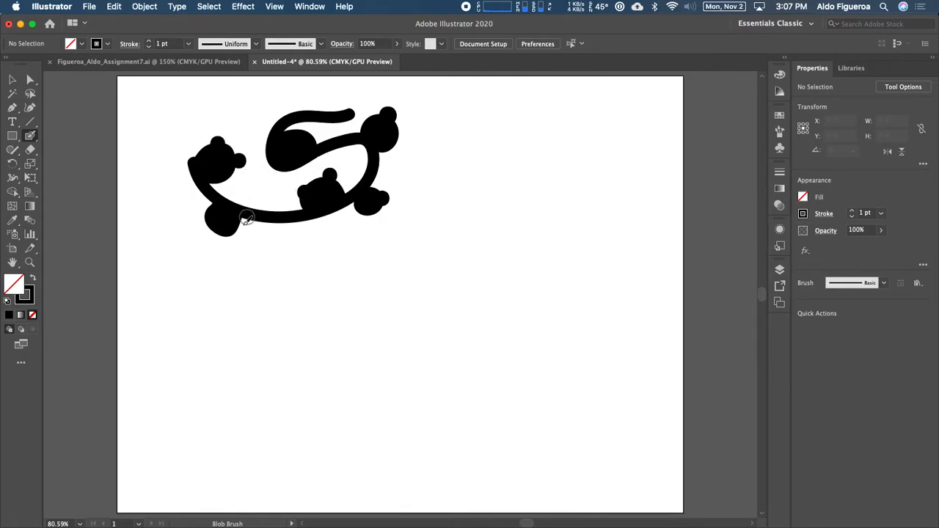
{"action": "left_click", "coordinate": [233, 237]}
{"action": "left_click", "coordinate": [203, 221]}
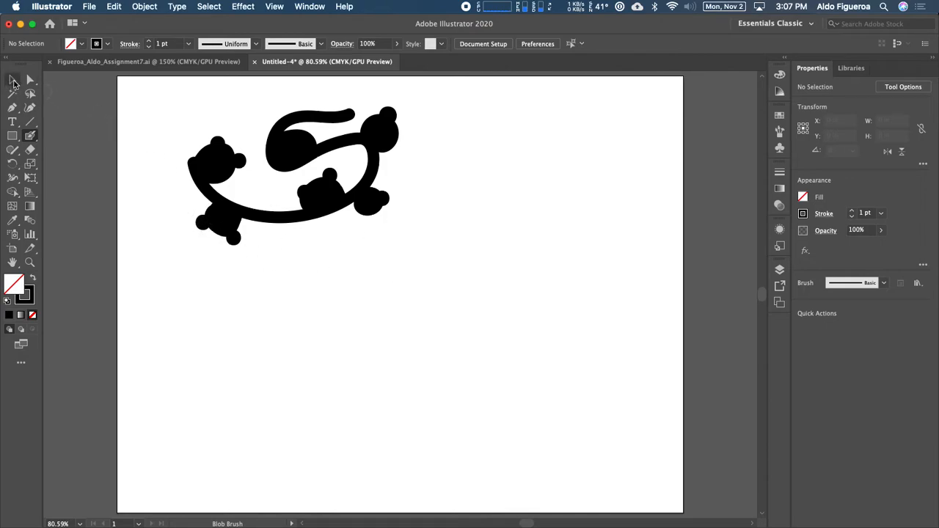
Step: Paint a wide, thick horizontal black branch shape below the curved drawing
{"action": "left_click", "coordinate": [12, 80]}
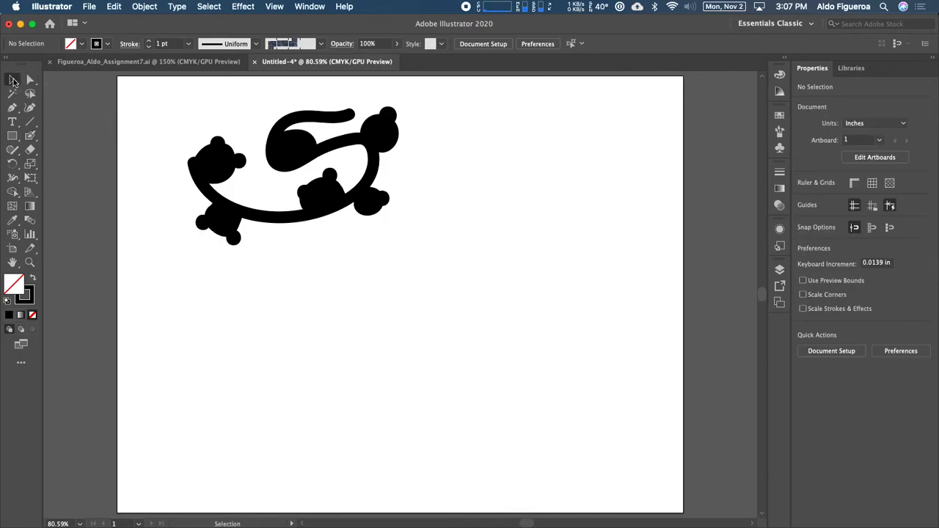
{"action": "left_click", "coordinate": [210, 169]}
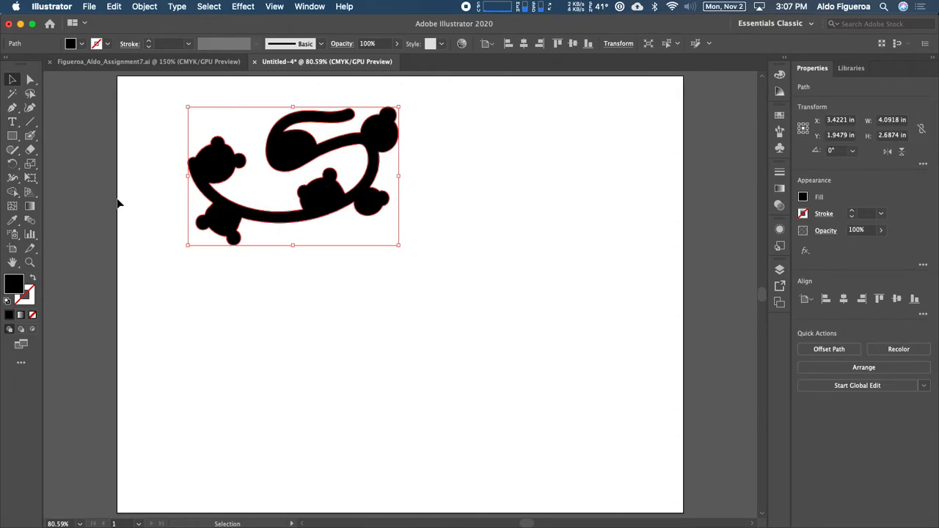
{"action": "left_click", "coordinate": [30, 136]}
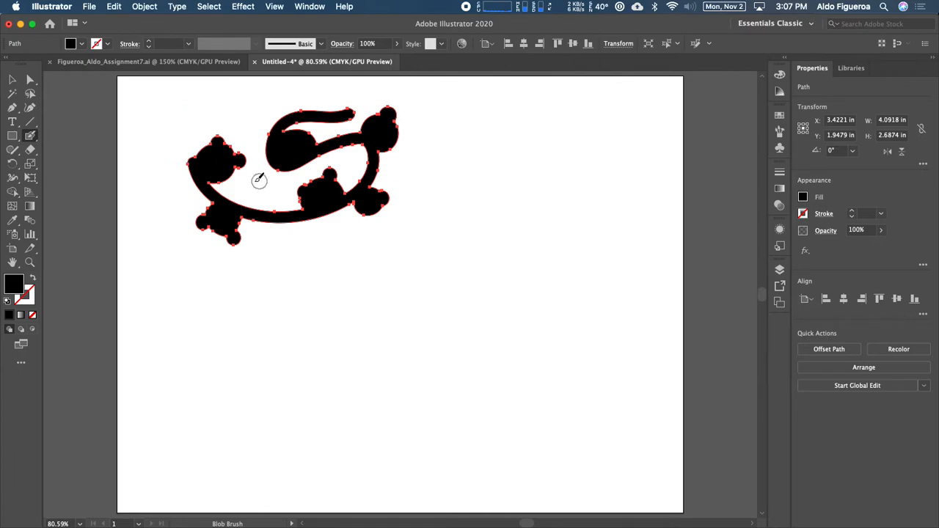
{"action": "mouse_move", "coordinate": [275, 257]}
{"action": "left_mouse_down"}
{"action": "mouse_move", "coordinate": [336, 242]}
{"action": "mouse_move", "coordinate": [387, 256]}
{"action": "mouse_move", "coordinate": [479, 242]}
{"action": "mouse_move", "coordinate": [456, 272]}
{"action": "mouse_move", "coordinate": [280, 268]}
{"action": "mouse_move", "coordinate": [319, 256]}
{"action": "mouse_move", "coordinate": [420, 267]}
{"action": "mouse_move", "coordinate": [477, 256]}
{"action": "mouse_move", "coordinate": [385, 265]}
{"action": "left_mouse_up"}
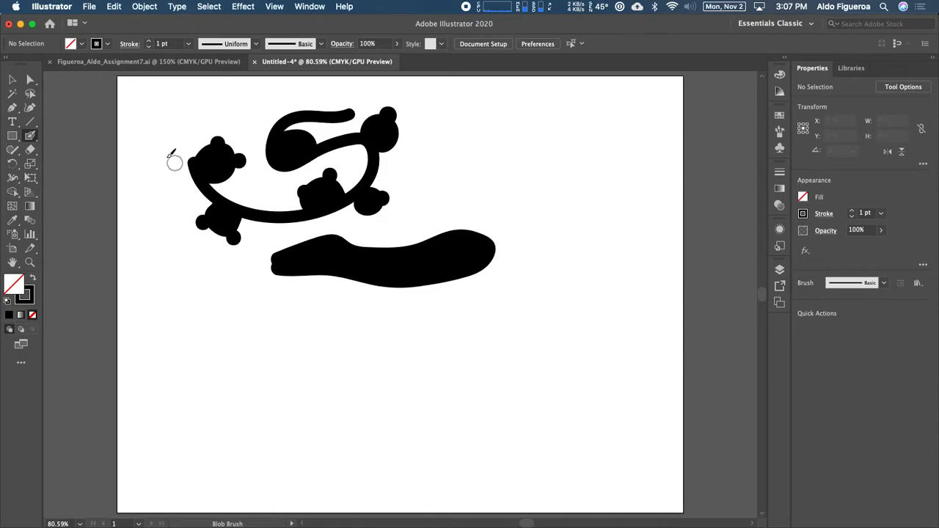
Step: Set the brush color to CMYK Red and paint a red stem with a round red blob hanging below the branch
{"action": "left_click", "coordinate": [109, 45]}
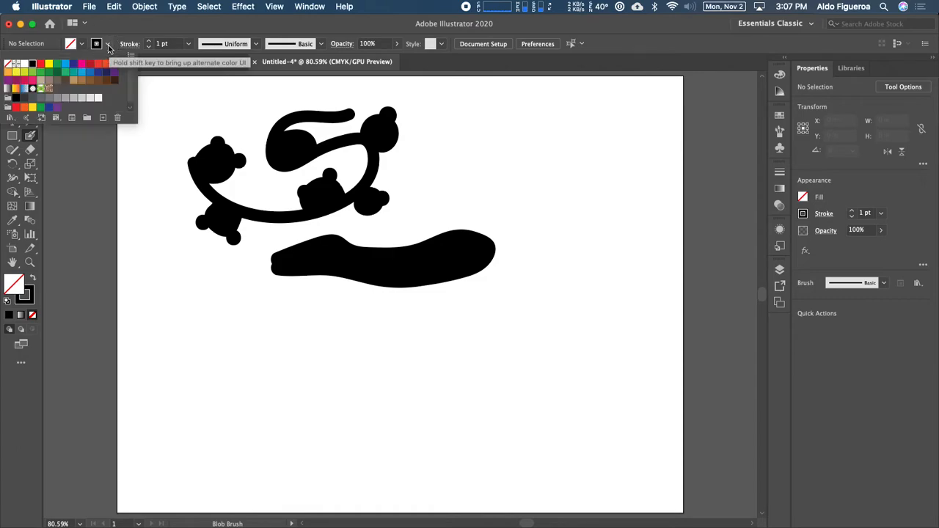
{"action": "left_click", "coordinate": [41, 66]}
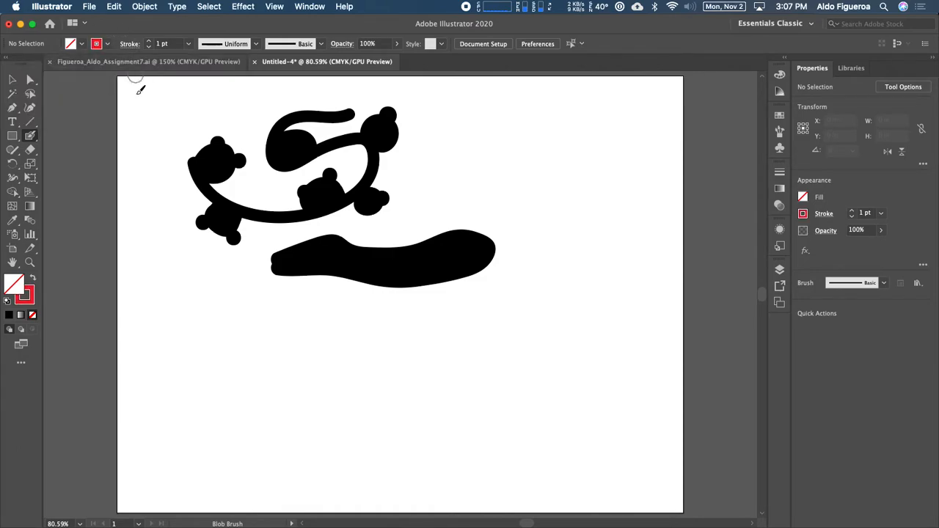
{"action": "mouse_move", "coordinate": [333, 316]}
{"action": "left_mouse_down"}
{"action": "mouse_move", "coordinate": [298, 306]}
{"action": "mouse_move", "coordinate": [312, 329]}
{"action": "mouse_move", "coordinate": [333, 312]}
{"action": "mouse_move", "coordinate": [313, 307]}
{"action": "mouse_move", "coordinate": [325, 316]}
{"action": "mouse_move", "coordinate": [305, 317]}
{"action": "mouse_move", "coordinate": [320, 319]}
{"action": "mouse_move", "coordinate": [360, 262]}
{"action": "left_mouse_up"}
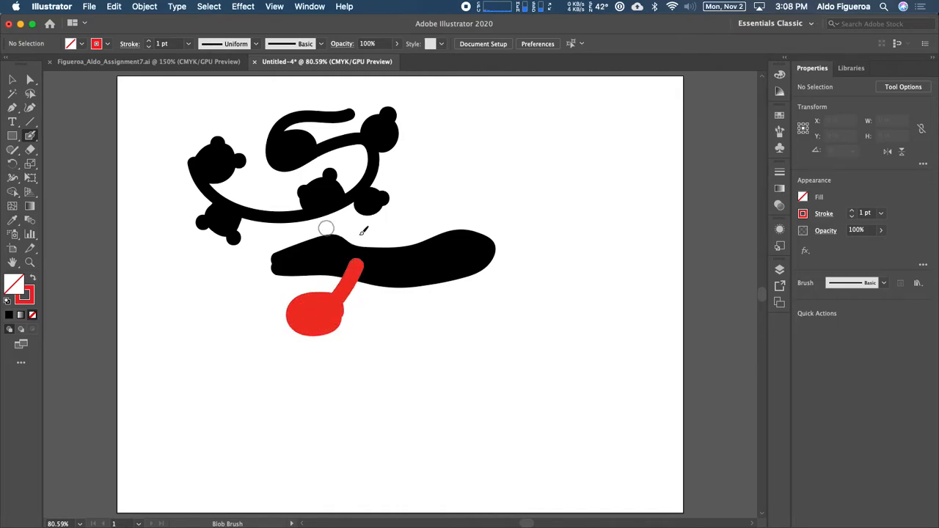
{"action": "left_click", "coordinate": [340, 270], "text": "super"}
{"action": "left_click", "coordinate": [331, 314], "text": "super"}
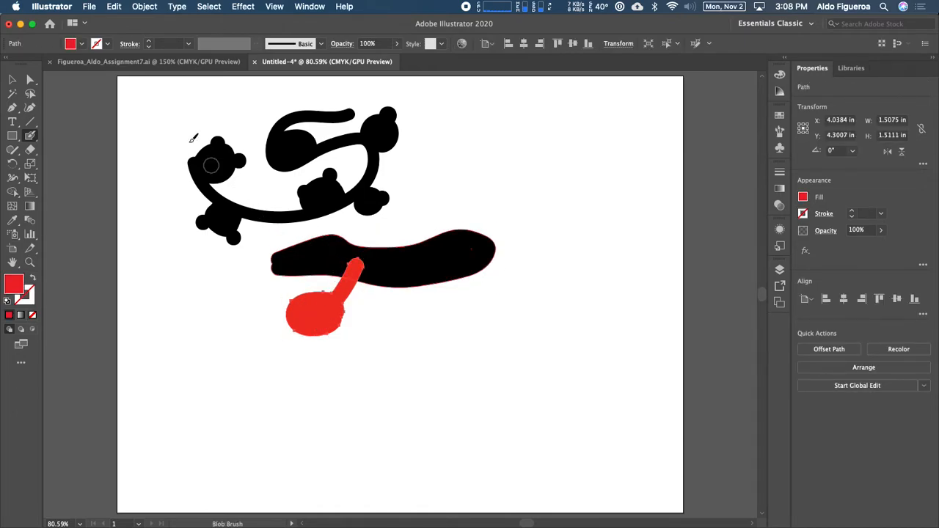
{"action": "left_click", "coordinate": [198, 300], "text": "super"}
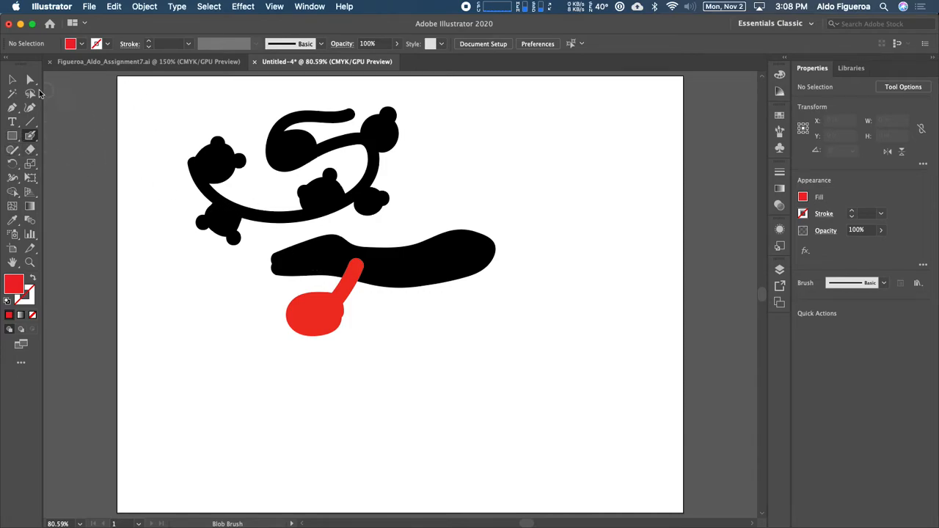
Step: Switch the brush color back to black and paint a connector joining the upper curve to the branch
{"action": "left_click", "coordinate": [82, 46]}
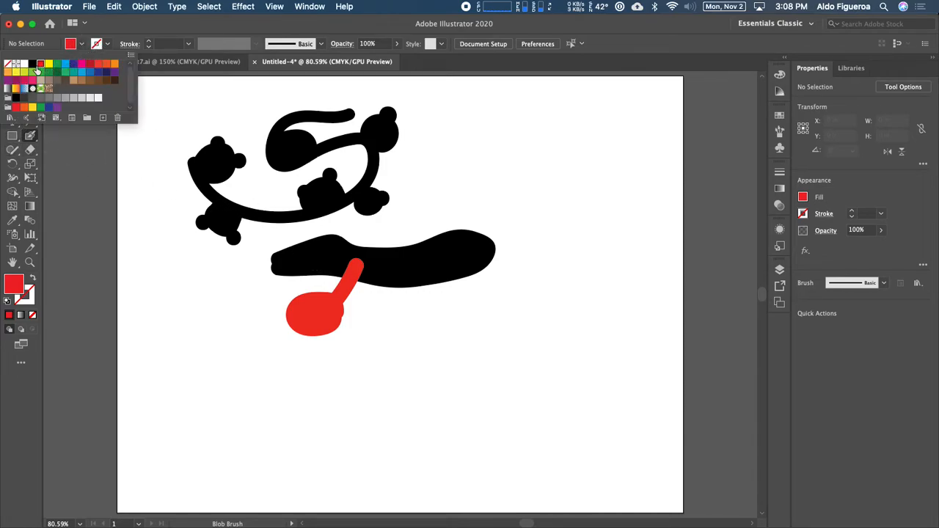
{"action": "left_click", "coordinate": [32, 66]}
{"action": "left_click", "coordinate": [304, 220]}
{"action": "left_click_drag", "start_coordinate": [304, 215], "coordinate": [327, 246]}
{"action": "key", "text": "super"}
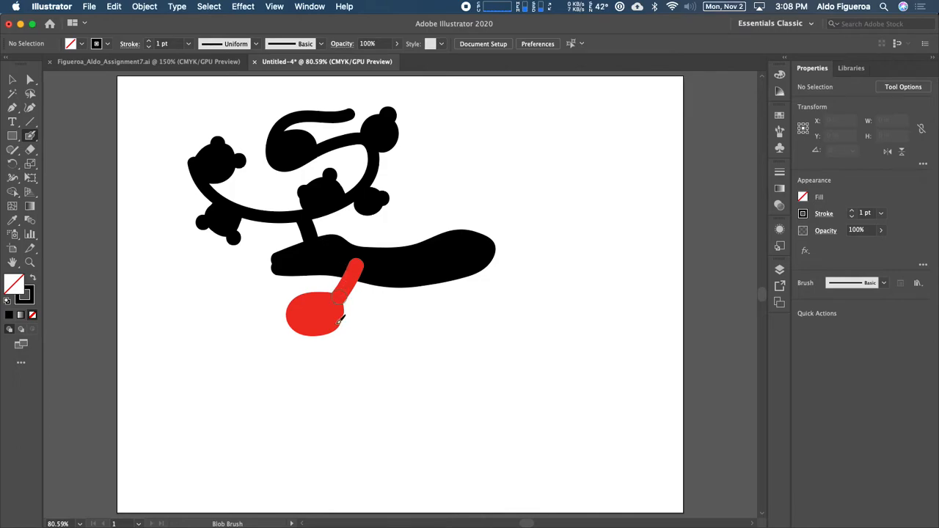
Step: Paint a black round blob over the red one and a black stem joining it up to the branch
{"action": "mouse_move", "coordinate": [297, 361]}
{"action": "left_mouse_down"}
{"action": "mouse_move", "coordinate": [321, 336]}
{"action": "mouse_move", "coordinate": [287, 325]}
{"action": "mouse_move", "coordinate": [296, 359]}
{"action": "mouse_move", "coordinate": [308, 334]}
{"action": "mouse_move", "coordinate": [283, 350]}
{"action": "mouse_move", "coordinate": [299, 336]}
{"action": "mouse_move", "coordinate": [302, 351]}
{"action": "mouse_move", "coordinate": [303, 340]}
{"action": "mouse_move", "coordinate": [286, 343]}
{"action": "mouse_move", "coordinate": [306, 332]}
{"action": "mouse_move", "coordinate": [298, 323]}
{"action": "mouse_move", "coordinate": [274, 340]}
{"action": "mouse_move", "coordinate": [284, 360]}
{"action": "mouse_move", "coordinate": [307, 364]}
{"action": "mouse_move", "coordinate": [324, 351]}
{"action": "mouse_move", "coordinate": [324, 333]}
{"action": "mouse_move", "coordinate": [294, 342]}
{"action": "left_mouse_up"}
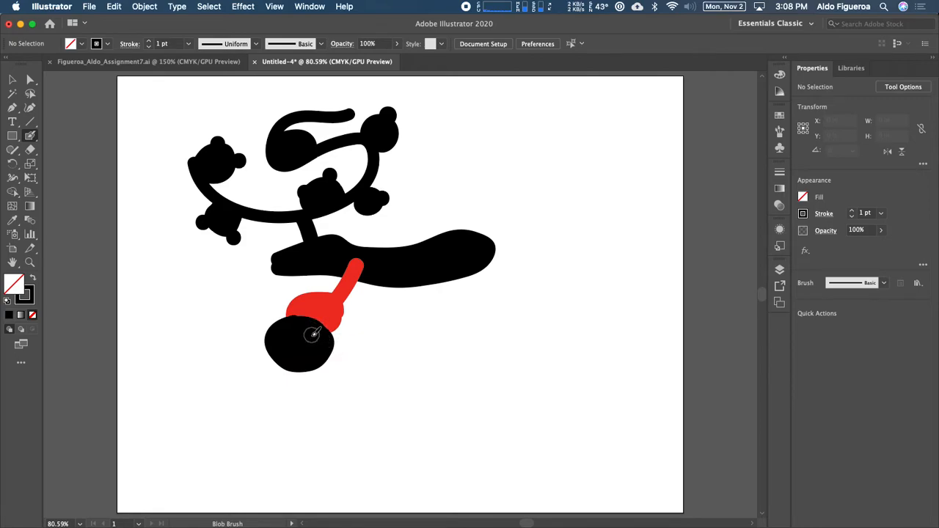
{"action": "left_click_drag", "start_coordinate": [314, 253], "coordinate": [328, 258]}
{"action": "left_click_drag", "start_coordinate": [298, 350], "coordinate": [307, 264]}
Step: Select the bottom black blob and the upper black shapes in turn to check which pieces are separate objects
{"action": "left_click", "coordinate": [12, 79]}
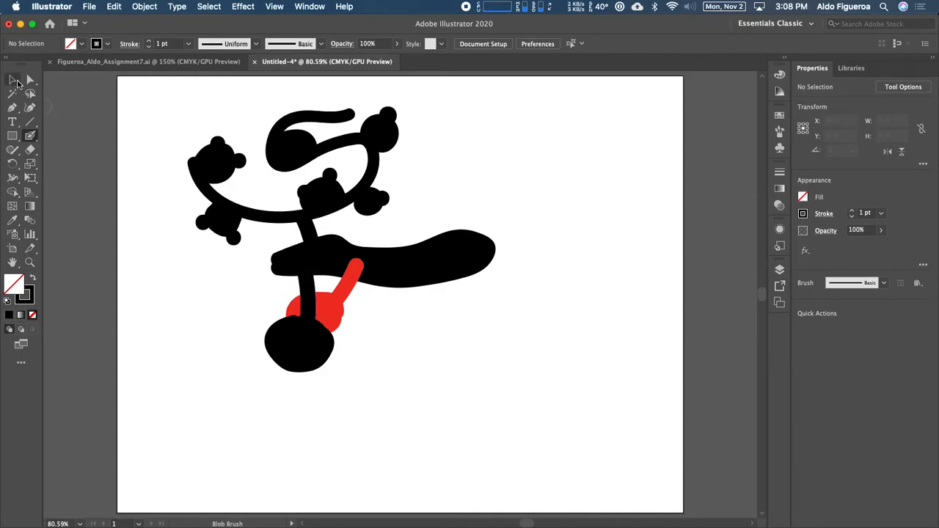
{"action": "left_click", "coordinate": [313, 353]}
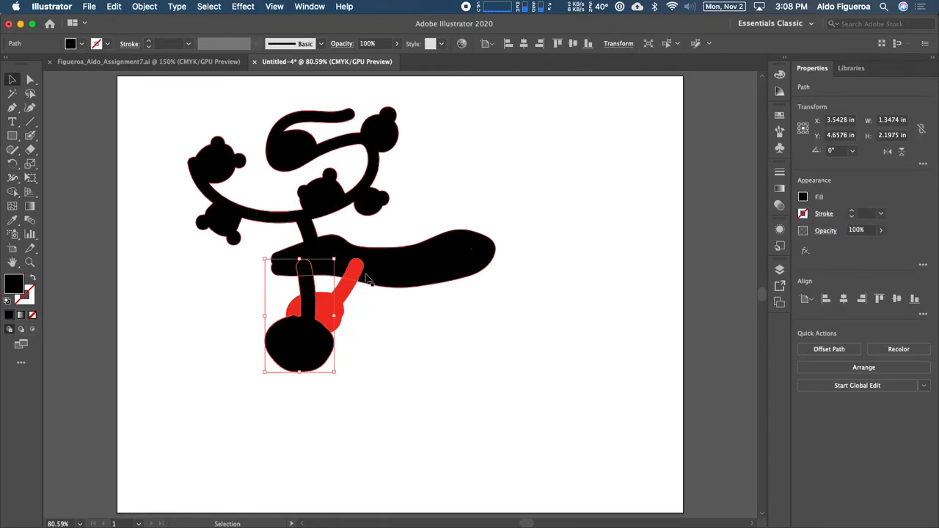
{"action": "left_click", "coordinate": [394, 273]}
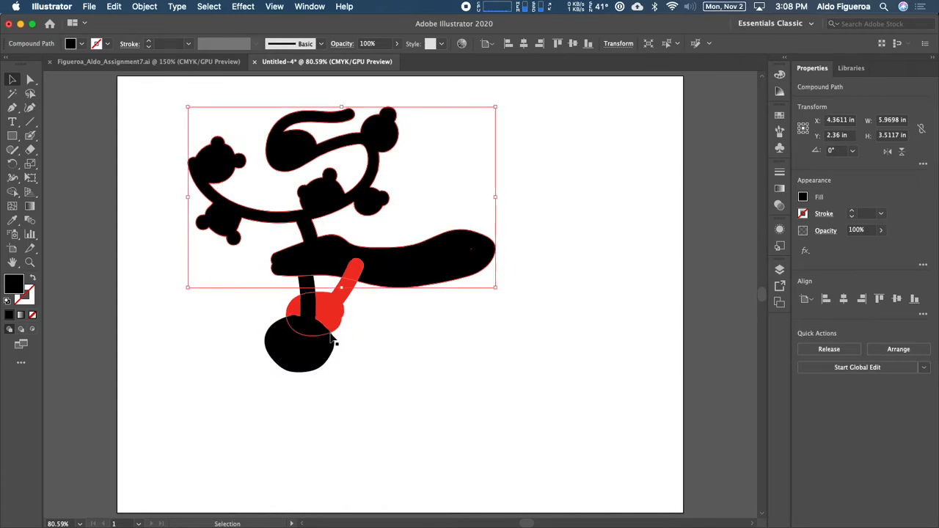
{"action": "key", "text": "v"}
{"action": "left_click", "coordinate": [316, 345]}
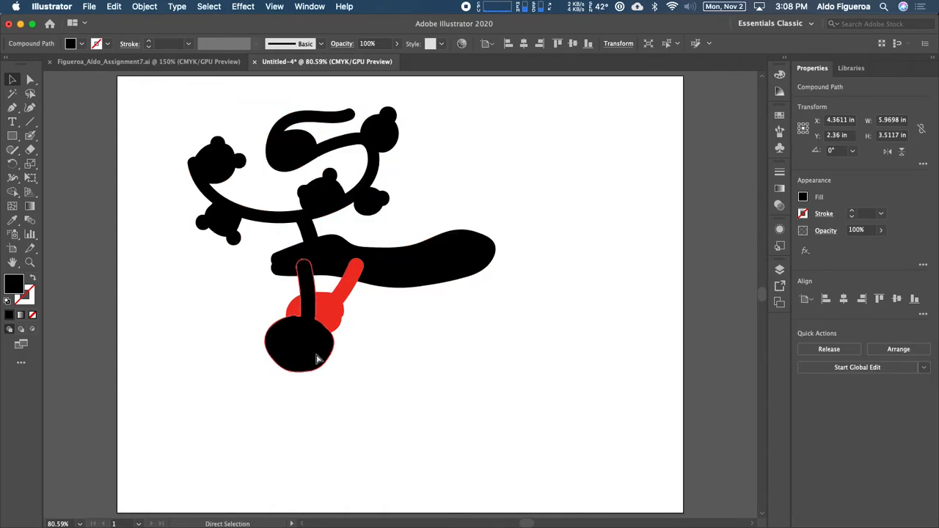
{"action": "left_click", "coordinate": [402, 282]}
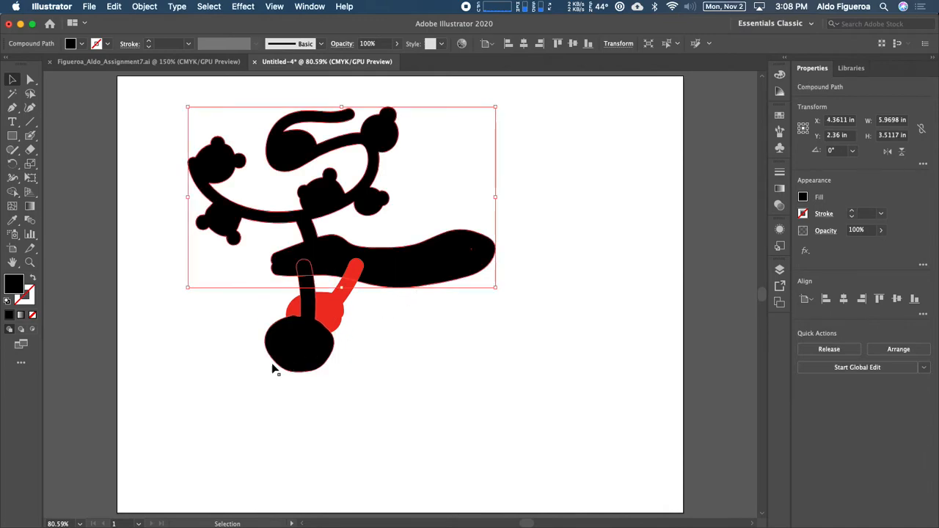
{"action": "left_click", "coordinate": [283, 346]}
{"action": "left_click", "coordinate": [419, 279]}
{"action": "left_click", "coordinate": [311, 357]}
{"action": "left_click", "coordinate": [403, 278]}
{"action": "left_click_drag", "start_coordinate": [294, 366], "coordinate": [297, 365]}
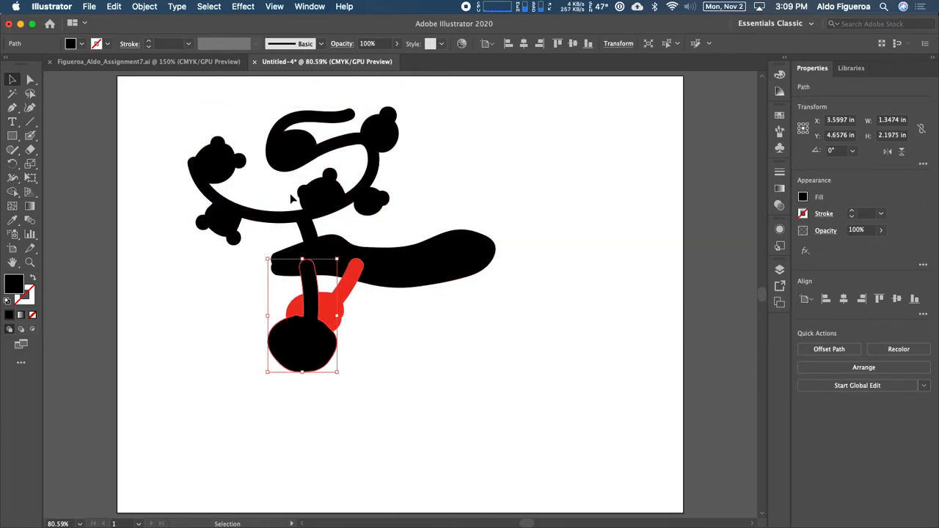
Step: Open the Blob Brush Tool Options, enable Keep Selected, and confirm the dialog
{"action": "double_click", "coordinate": [32, 138]}
{"action": "mouse_move", "coordinate": [431, 165]}
{"action": "left_mouse_down"}
{"action": "mouse_move", "coordinate": [506, 134]}
{"action": "mouse_move", "coordinate": [525, 103]}
{"action": "left_mouse_up"}
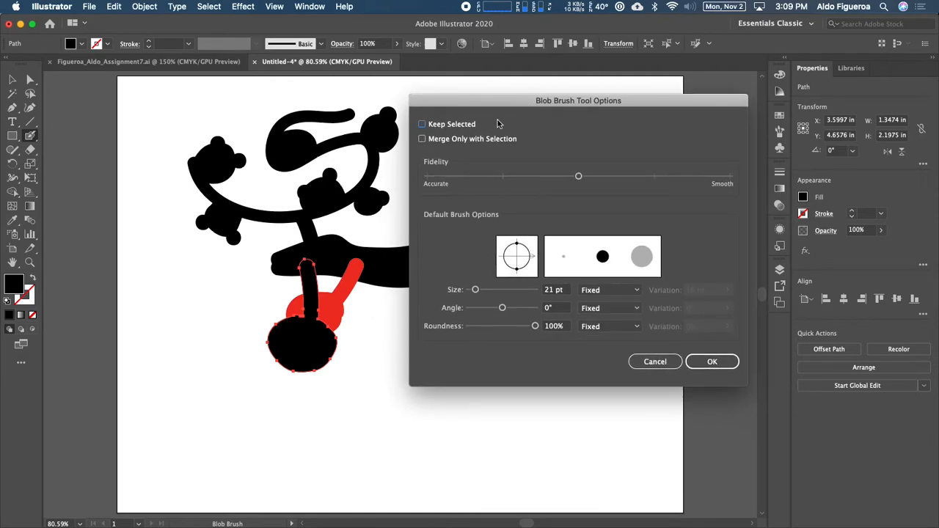
{"action": "left_click", "coordinate": [423, 124]}
{"action": "left_click", "coordinate": [708, 361]}
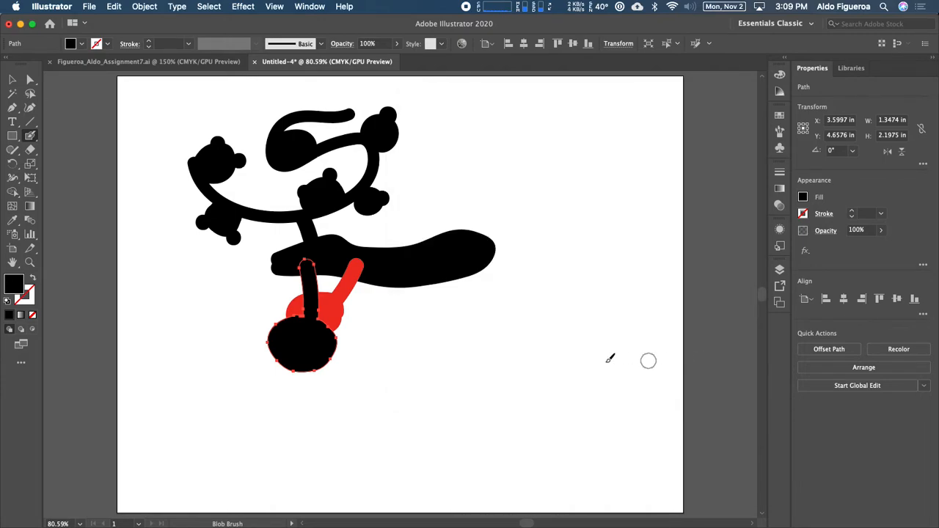
Step: Paint a black loop out to the right from the bottom blob, then dab the stem top to merge it with the branch
{"action": "mouse_move", "coordinate": [314, 357]}
{"action": "left_mouse_down"}
{"action": "mouse_move", "coordinate": [385, 360]}
{"action": "mouse_move", "coordinate": [289, 394]}
{"action": "mouse_move", "coordinate": [304, 386]}
{"action": "mouse_move", "coordinate": [287, 408]}
{"action": "mouse_move", "coordinate": [359, 389]}
{"action": "mouse_move", "coordinate": [386, 359]}
{"action": "left_mouse_up"}
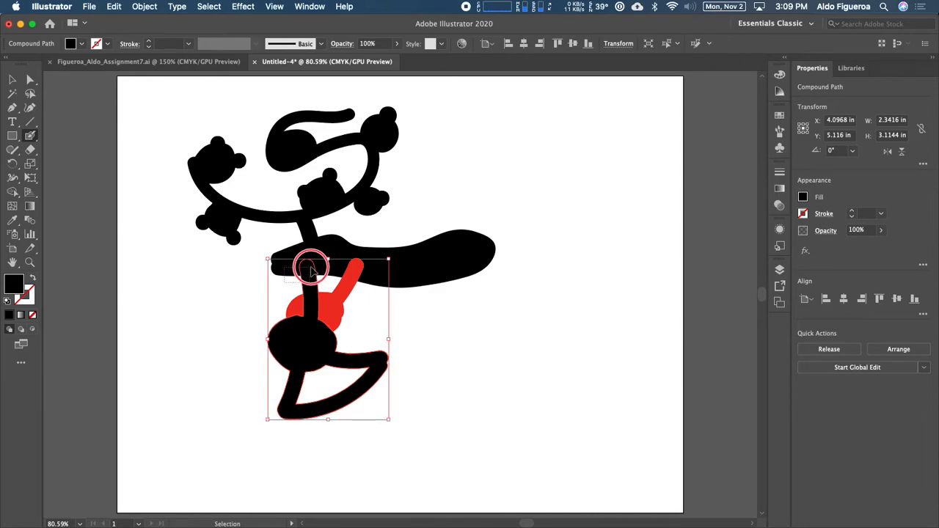
{"action": "left_click", "coordinate": [302, 262], "text": "shift+super"}
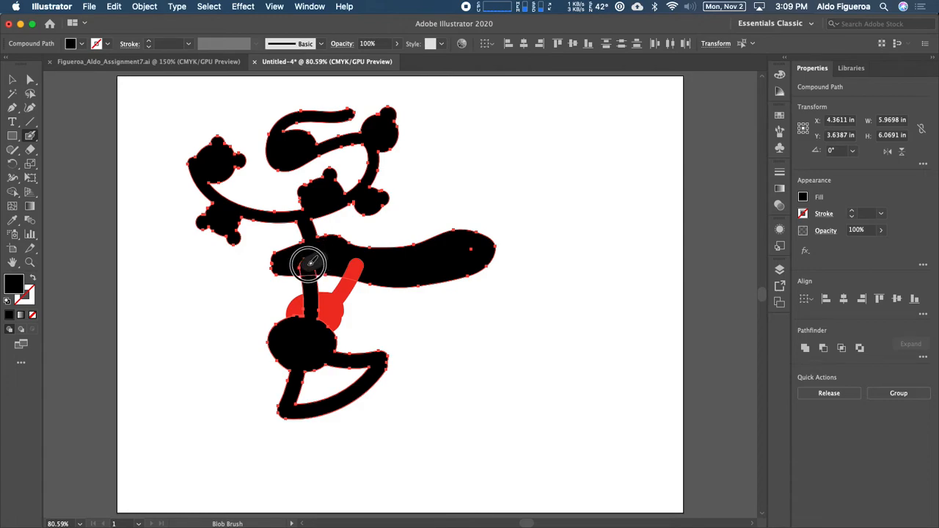
Step: Thicken the black stem down over the red shape with the Blob Brush, then select the red shape and deselect it
{"action": "left_click", "coordinate": [308, 264]}
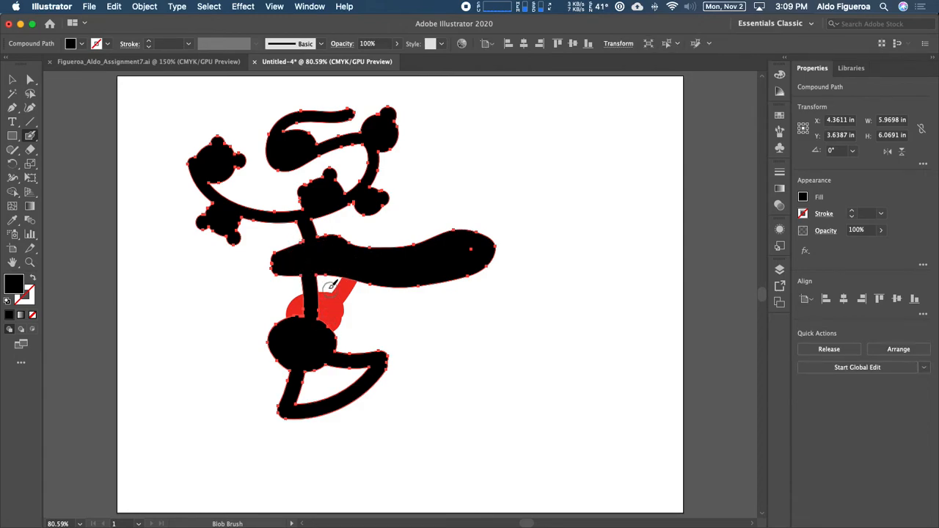
{"action": "left_click_drag", "start_coordinate": [318, 313], "coordinate": [316, 277]}
{"action": "left_click", "coordinate": [334, 312], "text": "super"}
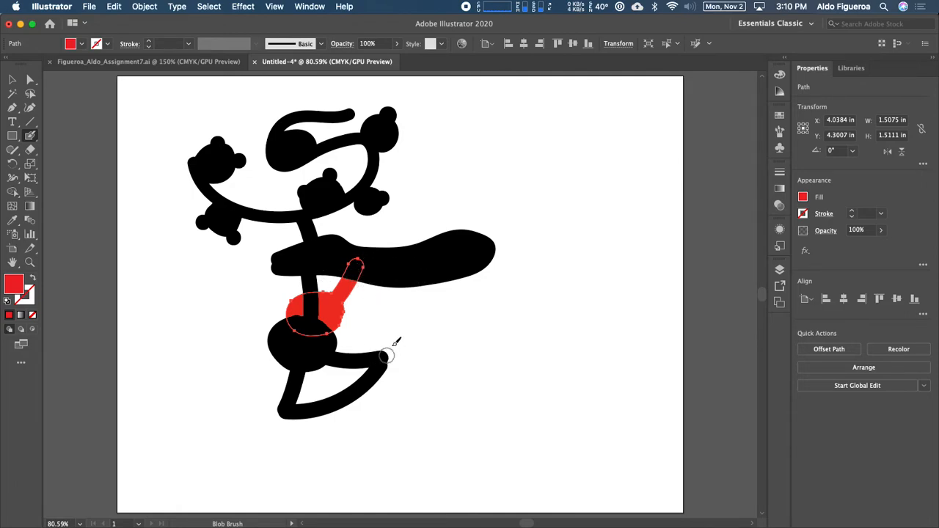
{"action": "left_click", "coordinate": [230, 304], "text": "super"}
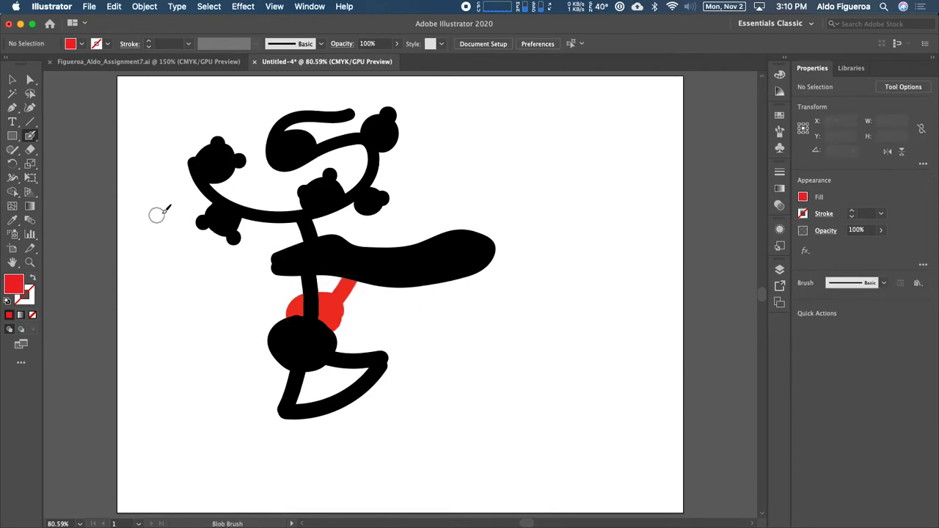
Step: Set the fill to black and paint a round black blob under the right end of the horizontal branch
{"action": "left_click", "coordinate": [82, 43]}
{"action": "left_click", "coordinate": [32, 65]}
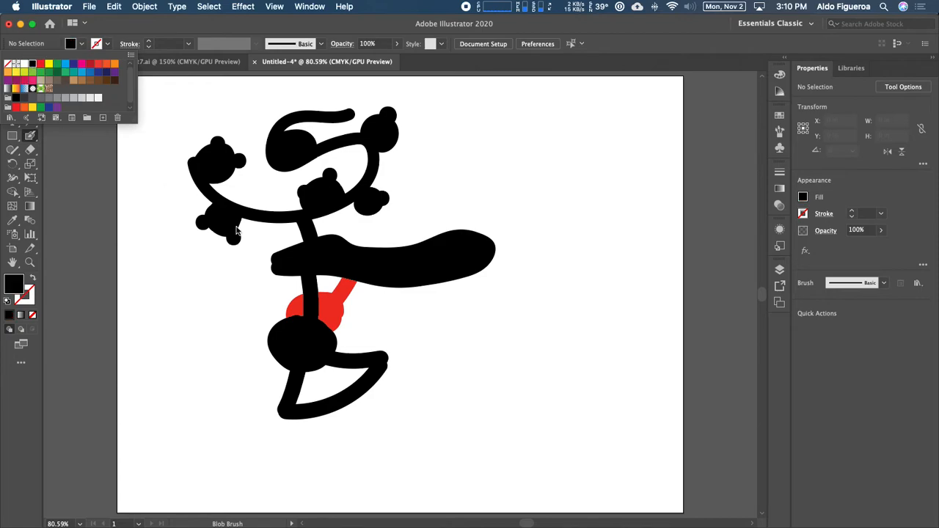
{"action": "left_click", "coordinate": [444, 317]}
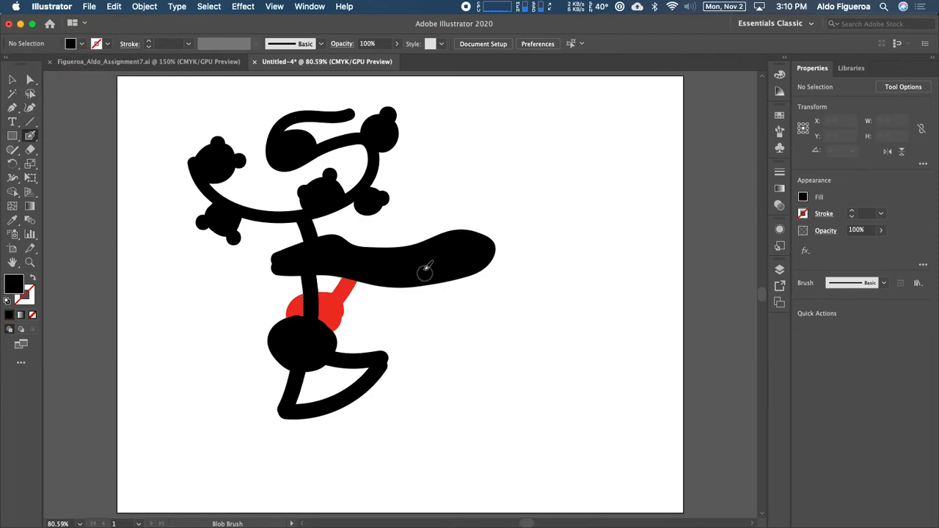
{"action": "mouse_move", "coordinate": [444, 304]}
{"action": "left_mouse_down"}
{"action": "mouse_move", "coordinate": [455, 277]}
{"action": "mouse_move", "coordinate": [427, 269]}
{"action": "mouse_move", "coordinate": [417, 306]}
{"action": "mouse_move", "coordinate": [451, 313]}
{"action": "mouse_move", "coordinate": [444, 287]}
{"action": "mouse_move", "coordinate": [423, 294]}
{"action": "mouse_move", "coordinate": [448, 306]}
{"action": "left_mouse_up"}
{"action": "left_click", "coordinate": [441, 288]}
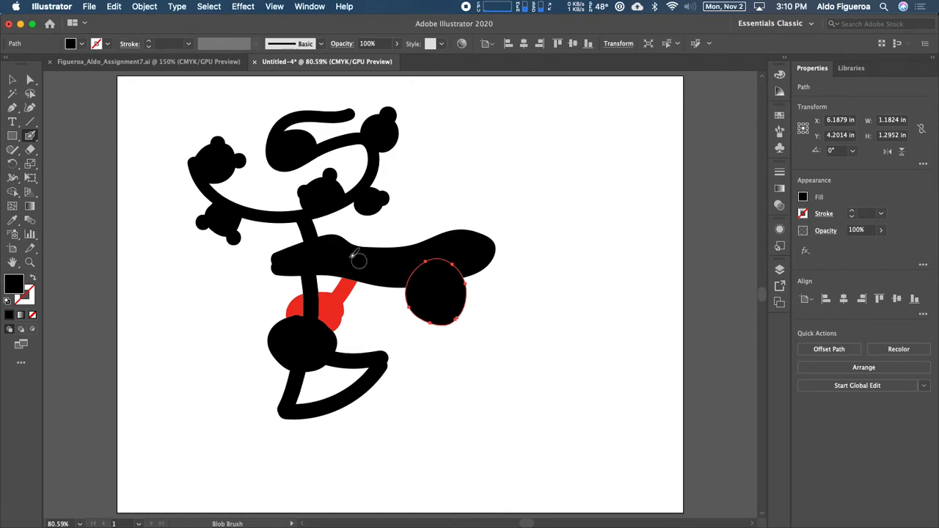
Step: Paint a stroke joining the new right blob to the branch so they merge
{"action": "key", "text": "v"}
{"action": "left_click", "coordinate": [383, 275]}
{"action": "mouse_move", "coordinate": [380, 328]}
{"action": "left_mouse_down"}
{"action": "mouse_move", "coordinate": [436, 268]}
{"action": "mouse_move", "coordinate": [440, 294]}
{"action": "left_mouse_up"}
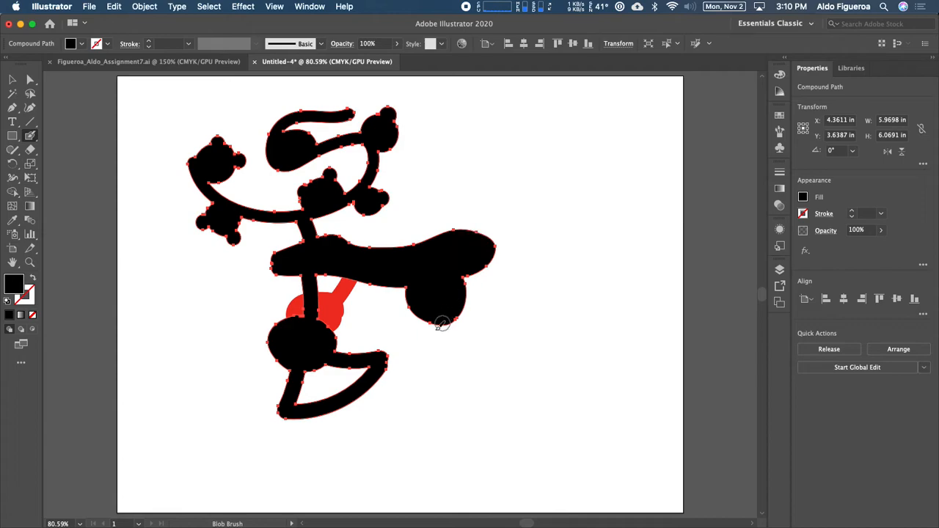
Step: Paint a curve from the bottom blob to the right blob and a thick upward stroke from the branch's right end
{"action": "left_click_drag", "start_coordinate": [379, 359], "coordinate": [436, 312]}
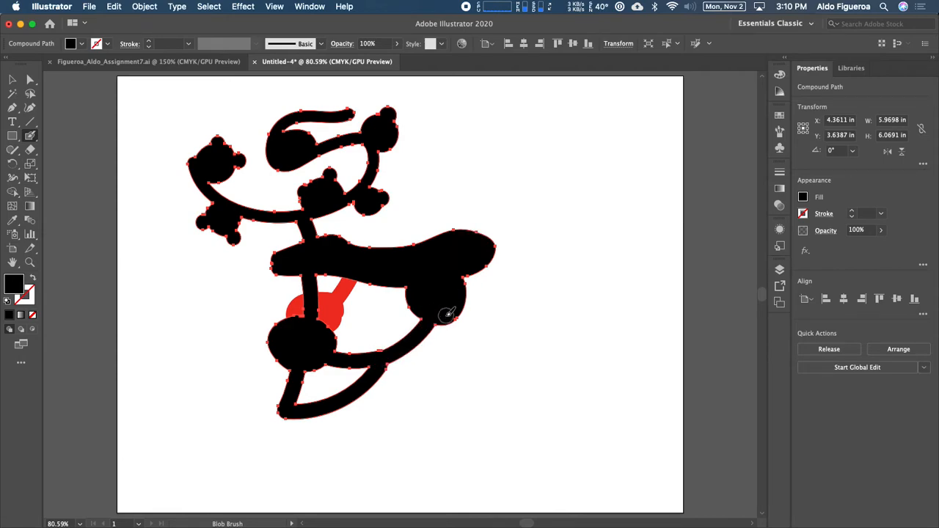
{"action": "left_click_drag", "start_coordinate": [458, 240], "coordinate": [481, 180]}
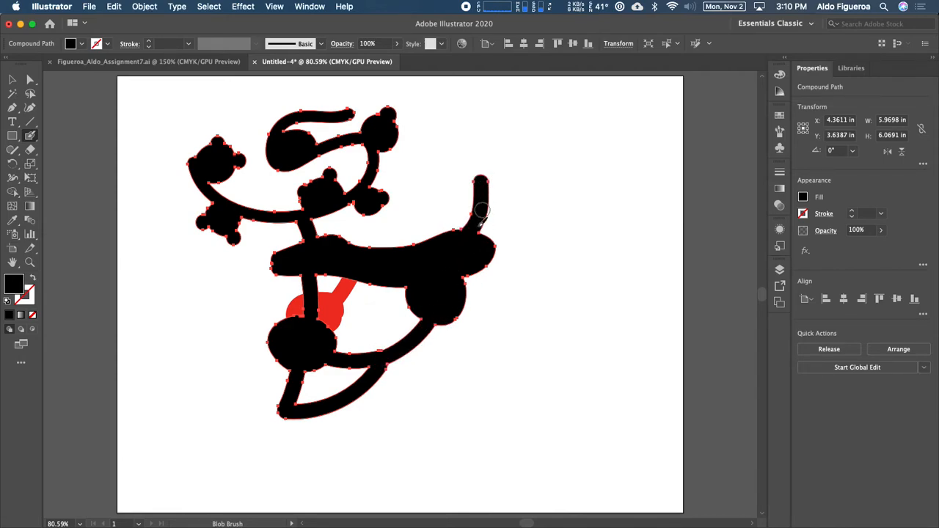
{"action": "mouse_move", "coordinate": [477, 245]}
{"action": "left_mouse_down"}
{"action": "mouse_move", "coordinate": [492, 220]}
{"action": "mouse_move", "coordinate": [485, 190]}
{"action": "mouse_move", "coordinate": [473, 243]}
{"action": "mouse_move", "coordinate": [482, 184]}
{"action": "left_mouse_up"}
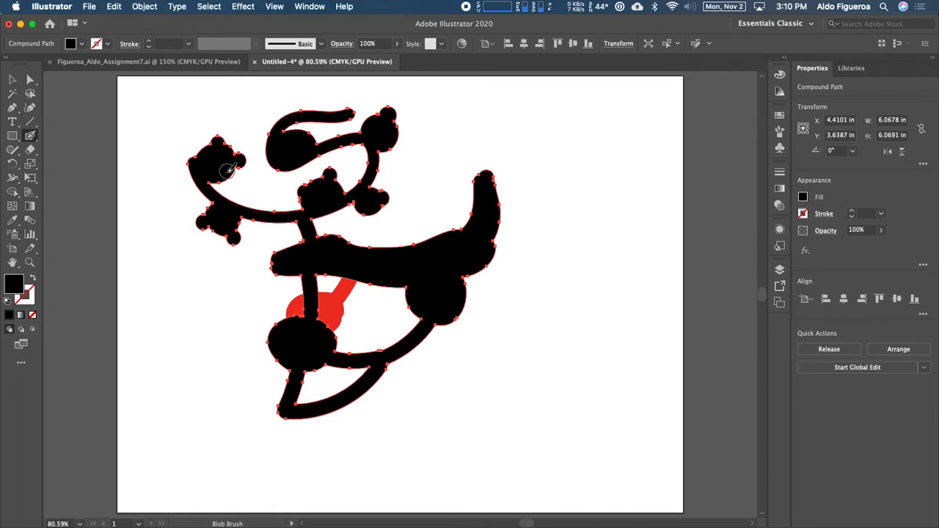
Step: Paint a long black squiggle to the right of the figure and join it to the upward stroke
{"action": "scroll", "coordinate": [503, 204], "scroll_direction": "right", "scroll_amount": 3}
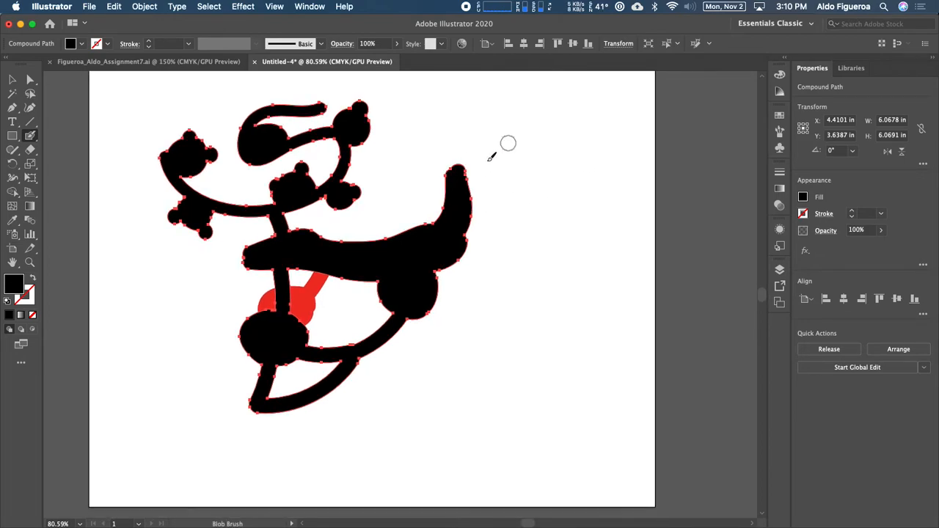
{"action": "mouse_move", "coordinate": [481, 156]}
{"action": "left_mouse_down"}
{"action": "mouse_move", "coordinate": [540, 126]}
{"action": "mouse_move", "coordinate": [535, 167]}
{"action": "mouse_move", "coordinate": [507, 211]}
{"action": "mouse_move", "coordinate": [588, 190]}
{"action": "mouse_move", "coordinate": [570, 235]}
{"action": "mouse_move", "coordinate": [516, 286]}
{"action": "mouse_move", "coordinate": [593, 276]}
{"action": "mouse_move", "coordinate": [577, 312]}
{"action": "mouse_move", "coordinate": [526, 351]}
{"action": "left_mouse_up"}
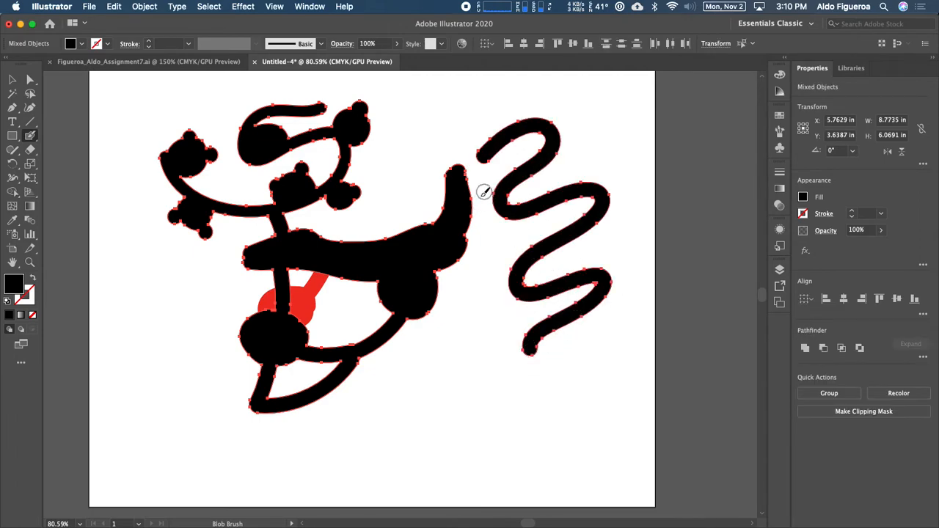
{"action": "left_click_drag", "start_coordinate": [474, 207], "coordinate": [510, 187]}
{"action": "left_click_drag", "start_coordinate": [450, 174], "coordinate": [478, 156]}
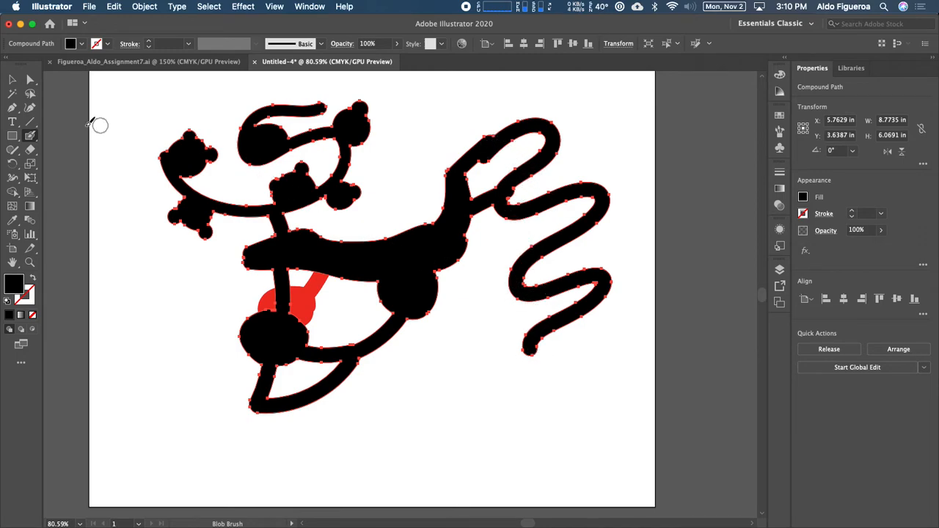
Step: Open the Blob Brush Tool Options, set Size to Pressure with a 21 pt variation, and confirm
{"action": "double_click", "coordinate": [30, 136]}
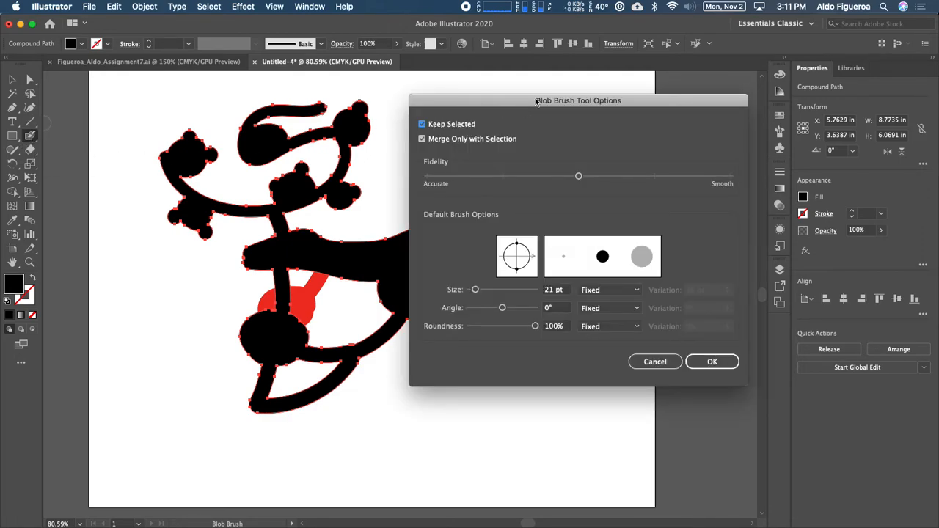
{"action": "left_click_drag", "start_coordinate": [535, 102], "coordinate": [524, 91]}
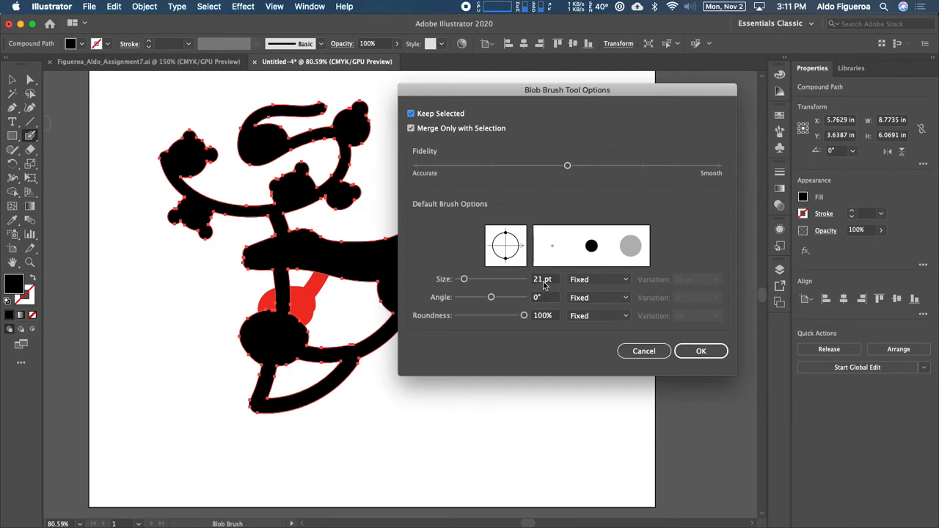
{"action": "left_click", "coordinate": [604, 286]}
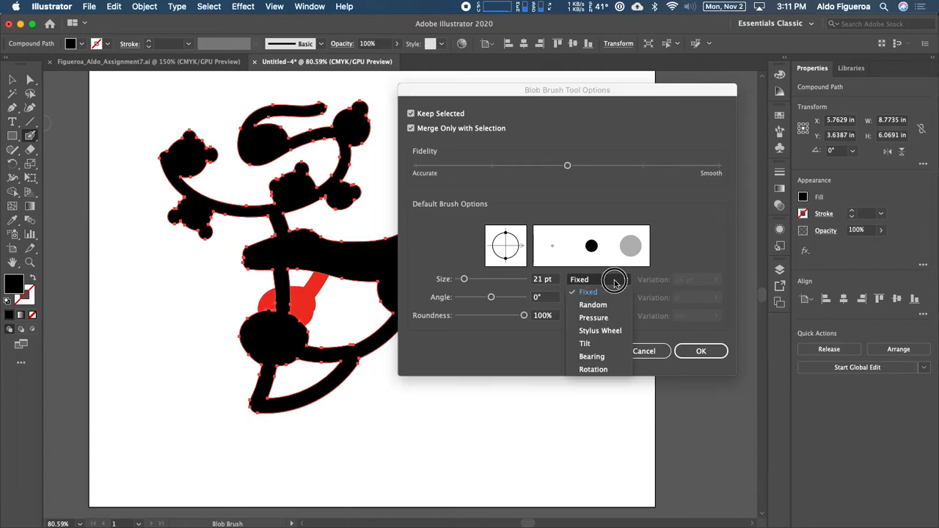
{"action": "left_click", "coordinate": [608, 317]}
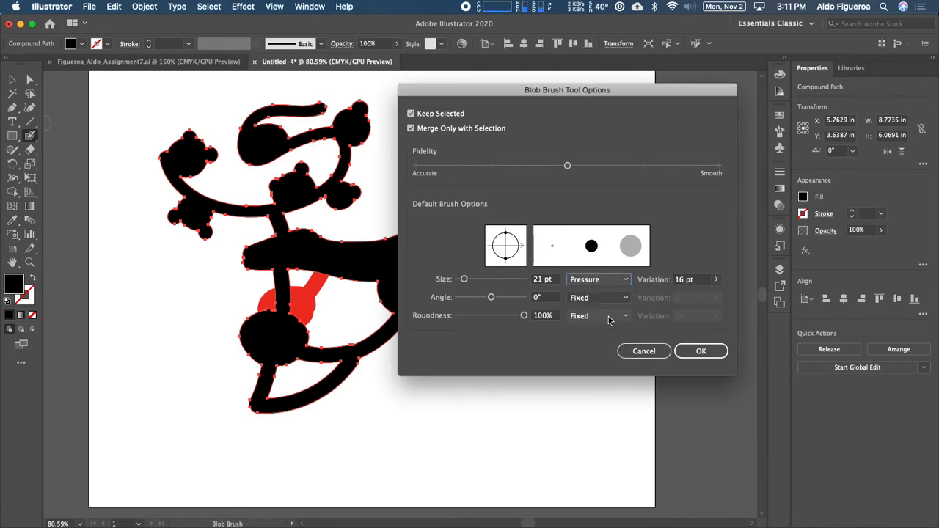
{"action": "left_click", "coordinate": [718, 284]}
{"action": "left_click_drag", "start_coordinate": [702, 297], "coordinate": [738, 300]}
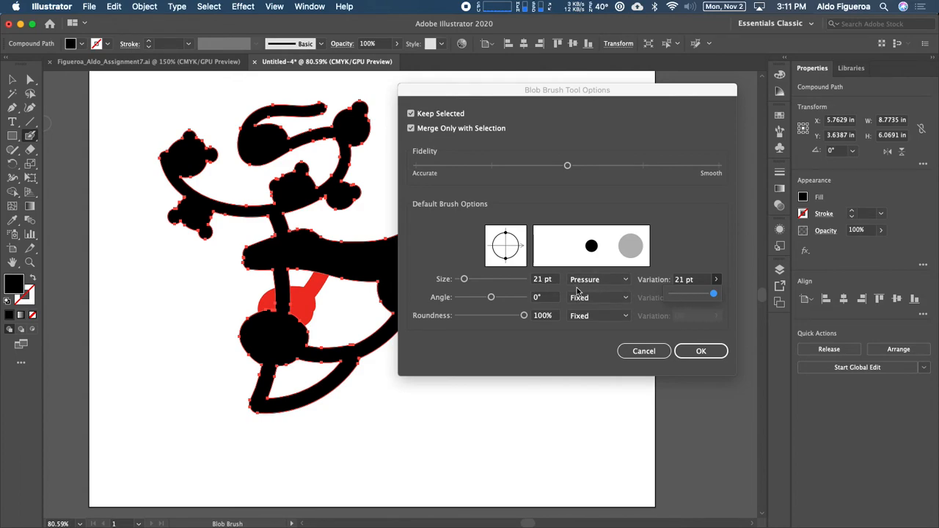
{"action": "left_click", "coordinate": [715, 300]}
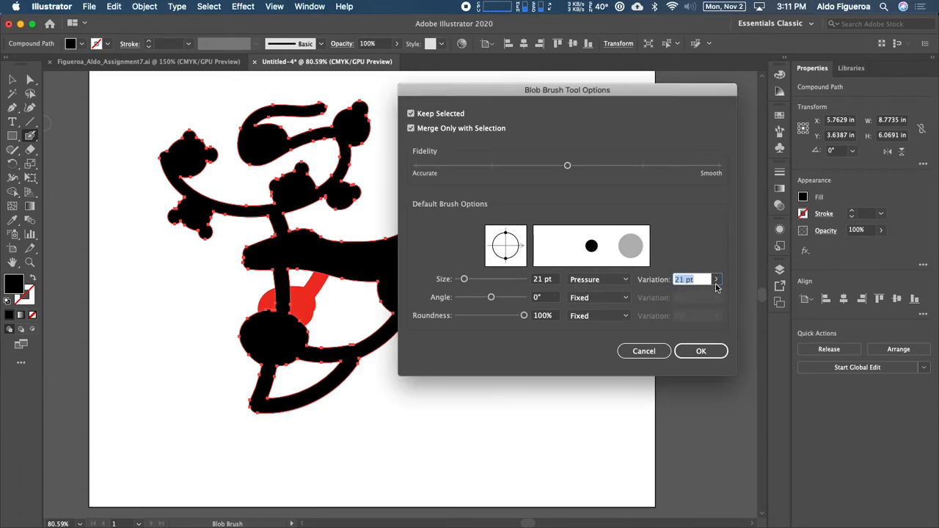
{"action": "left_click", "coordinate": [716, 280]}
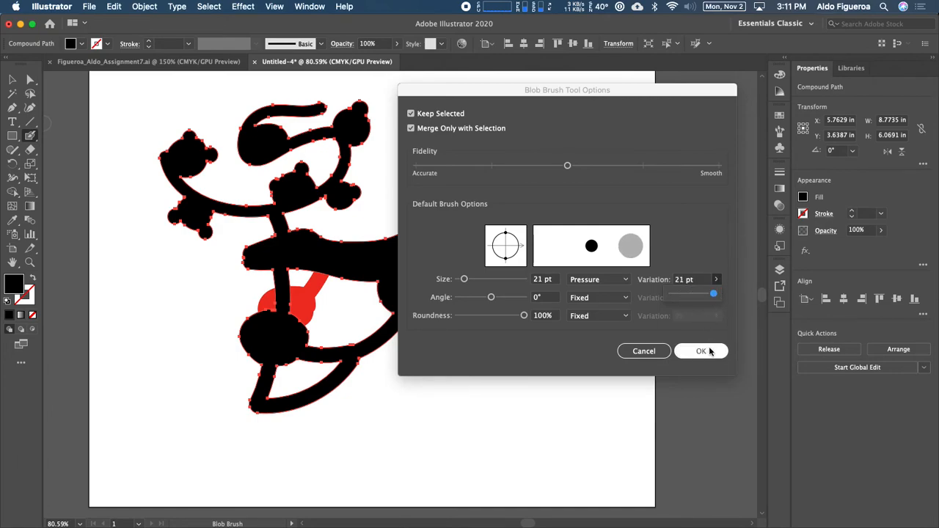
{"action": "left_click", "coordinate": [713, 255]}
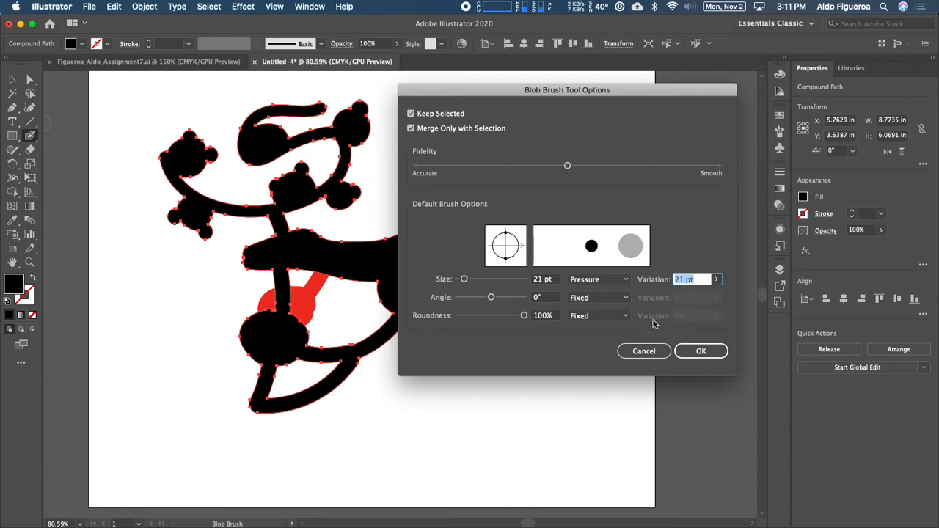
{"action": "left_click", "coordinate": [623, 297]}
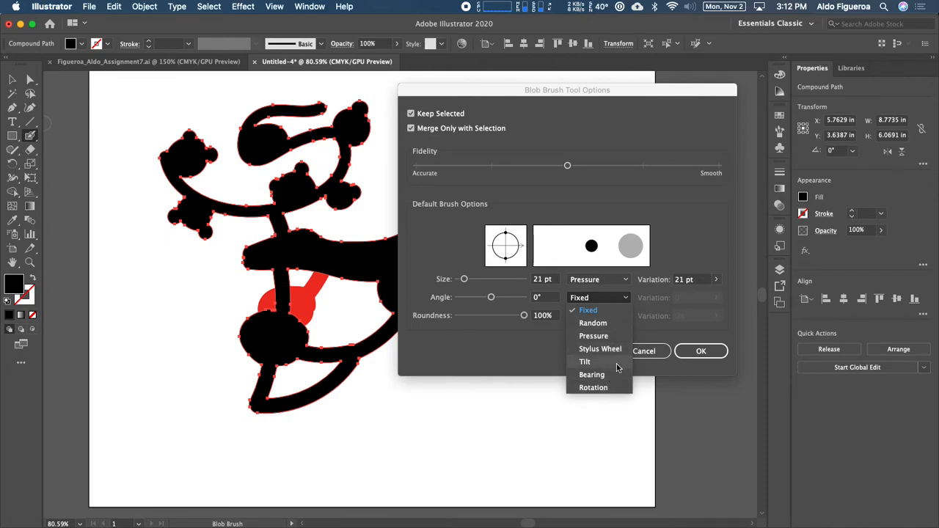
{"action": "left_click", "coordinate": [637, 295]}
{"action": "left_click", "coordinate": [699, 351]}
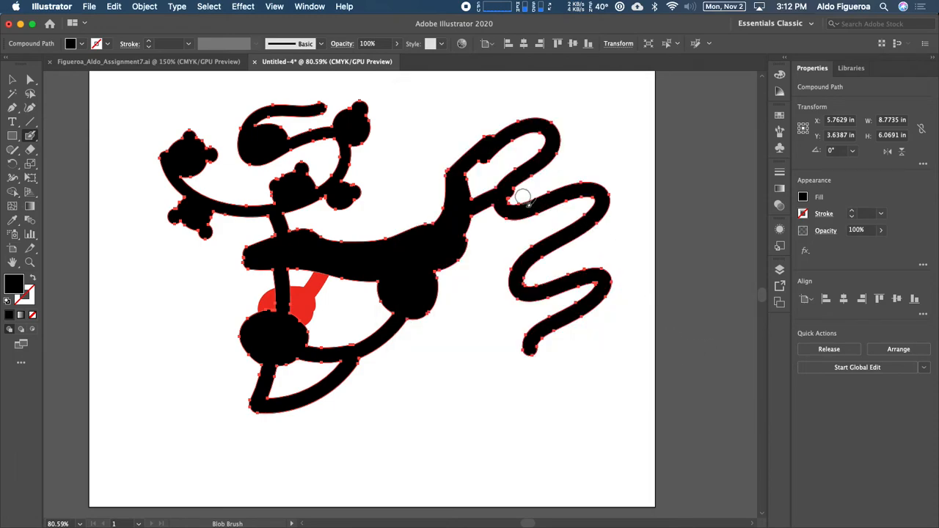
Step: Paint small pressure-varied strokes forming a spiky tip at the squiggle's upper end
{"action": "mouse_move", "coordinate": [570, 346]}
{"action": "left_mouse_down"}
{"action": "mouse_move", "coordinate": [537, 311]}
{"action": "mouse_move", "coordinate": [525, 337]}
{"action": "left_mouse_up"}
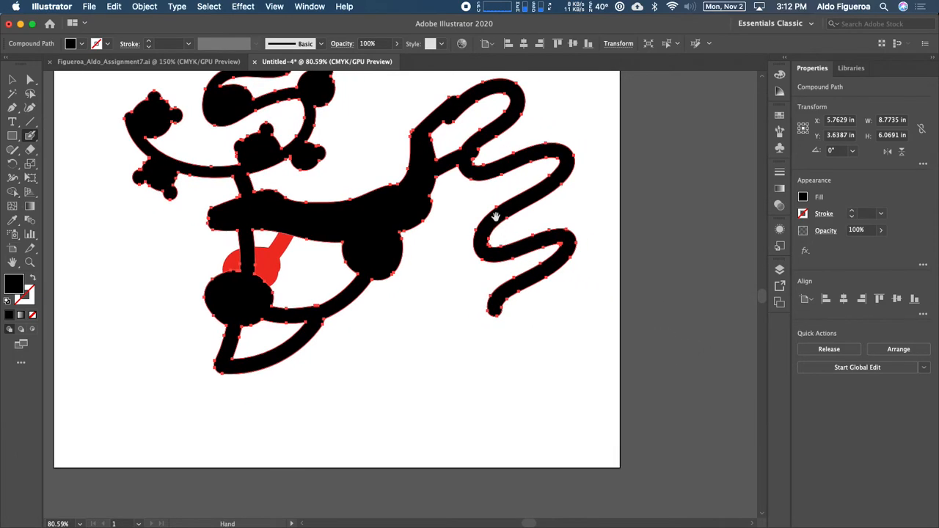
{"action": "left_click_drag", "start_coordinate": [458, 295], "coordinate": [451, 294]}
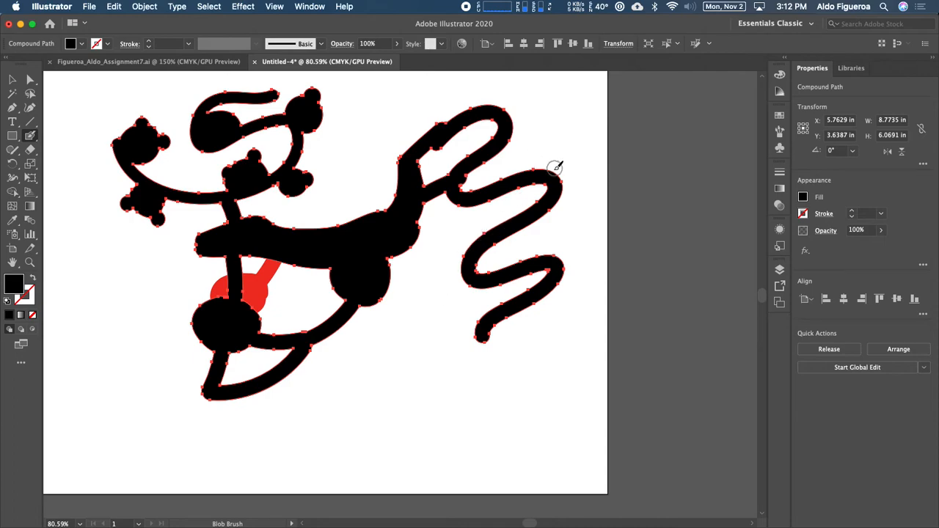
{"action": "mouse_move", "coordinate": [544, 170]}
{"action": "left_mouse_down"}
{"action": "mouse_move", "coordinate": [572, 128]}
{"action": "mouse_move", "coordinate": [576, 92]}
{"action": "left_mouse_up"}
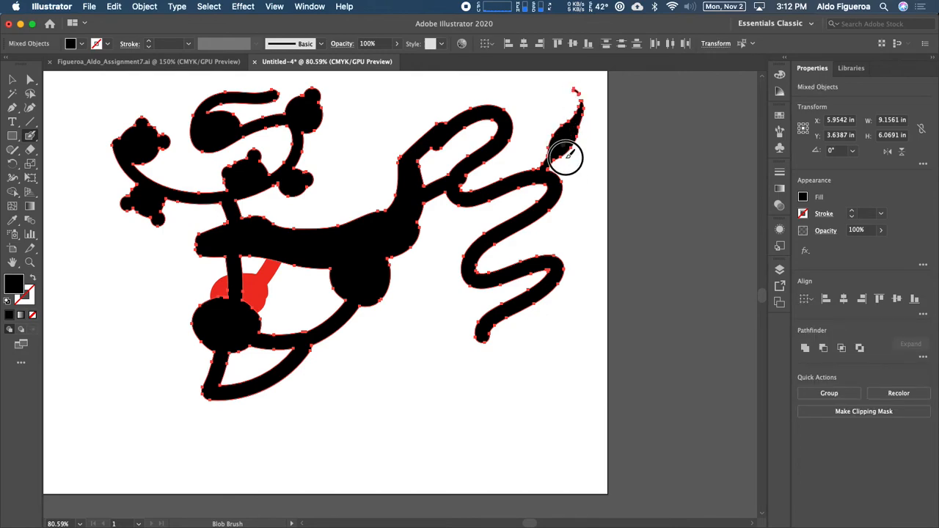
{"action": "left_click_drag", "start_coordinate": [565, 147], "coordinate": [568, 183]}
{"action": "left_click_drag", "start_coordinate": [578, 134], "coordinate": [592, 143]}
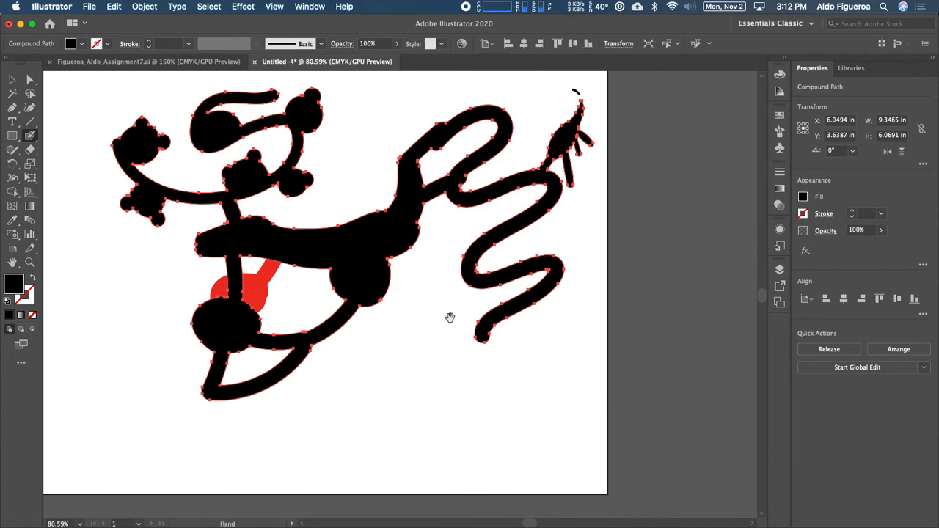
Step: Paint three tapered diagonal strokes below the figure
{"action": "scroll", "coordinate": [455, 309], "scroll_direction": "down", "scroll_amount": 5}
{"action": "left_click_drag", "start_coordinate": [314, 367], "coordinate": [413, 256]}
{"action": "mouse_move", "coordinate": [353, 369]}
{"action": "left_mouse_down"}
{"action": "mouse_move", "coordinate": [427, 304]}
{"action": "mouse_move", "coordinate": [462, 241]}
{"action": "left_mouse_up"}
{"action": "mouse_move", "coordinate": [397, 372]}
{"action": "left_mouse_down"}
{"action": "mouse_move", "coordinate": [577, 261]}
{"action": "mouse_move", "coordinate": [491, 335]}
{"action": "left_mouse_up"}
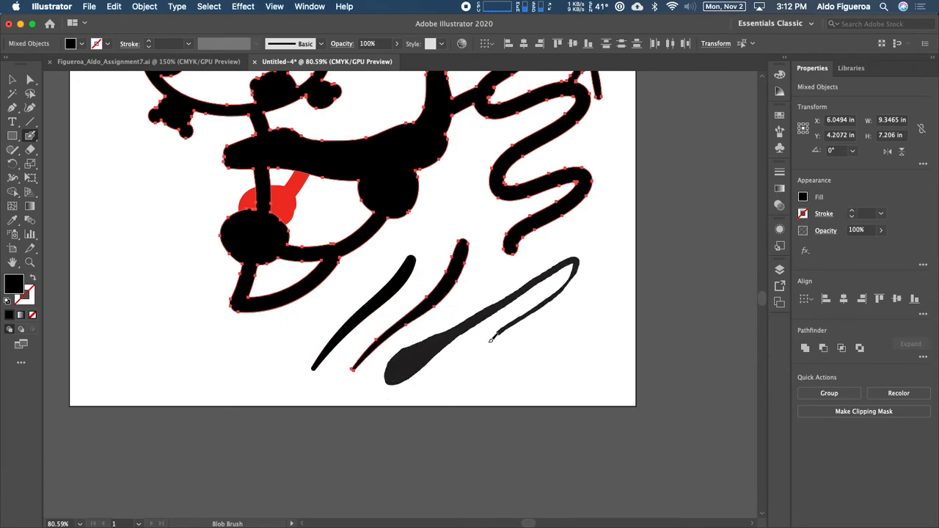
Step: Extend the squiggle's lower end down to the long diagonal stroke and fill a thick black block there
{"action": "scroll", "coordinate": [562, 300], "scroll_direction": "down", "scroll_amount": 1}
{"action": "scroll", "coordinate": [531, 274], "scroll_direction": "up", "scroll_amount": 5}
{"action": "scroll", "coordinate": [532, 274], "scroll_direction": "left", "scroll_amount": 5}
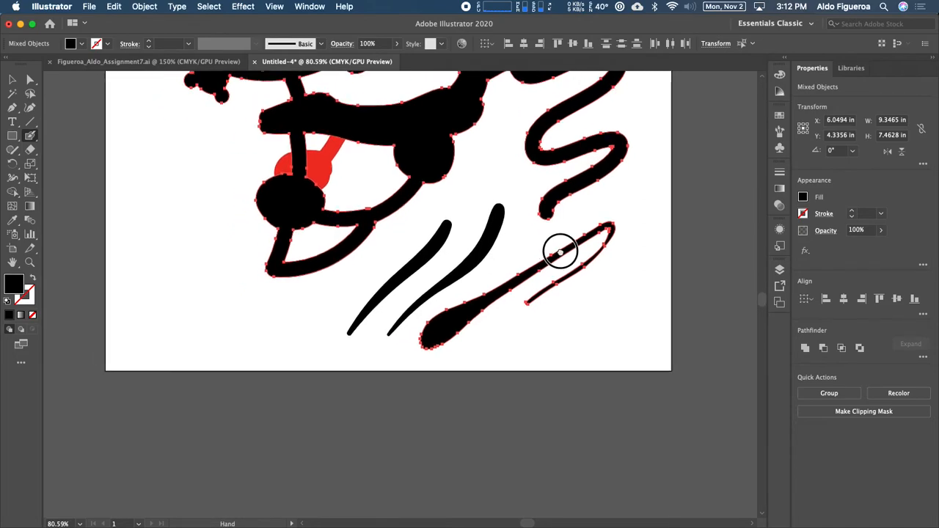
{"action": "scroll", "coordinate": [523, 346], "scroll_direction": "right", "scroll_amount": 1}
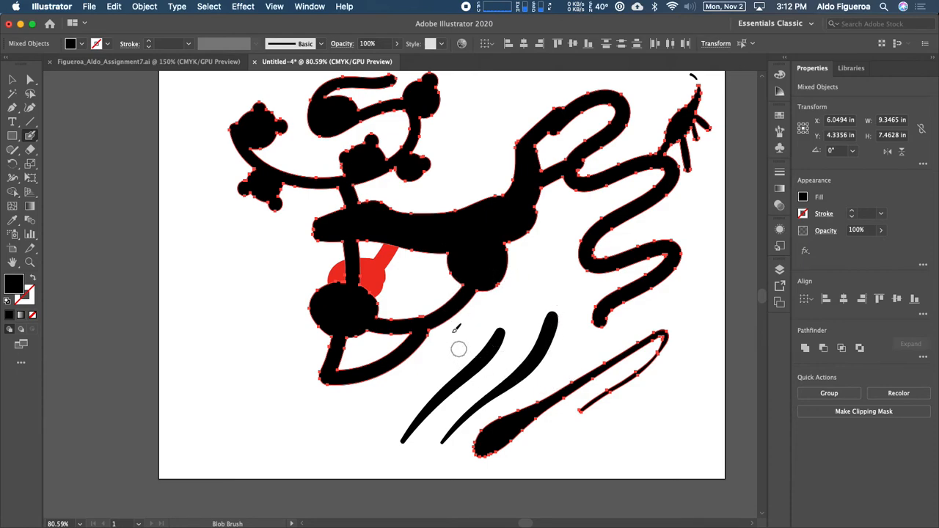
{"action": "left_click_drag", "start_coordinate": [610, 330], "coordinate": [607, 363]}
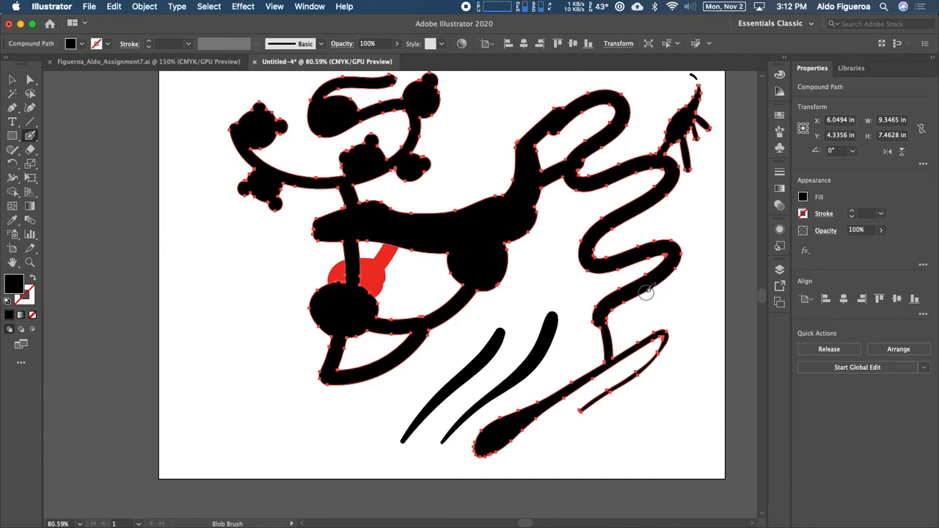
{"action": "left_click_drag", "start_coordinate": [650, 287], "coordinate": [652, 339]}
{"action": "mouse_move", "coordinate": [610, 316]}
{"action": "left_mouse_down"}
{"action": "mouse_move", "coordinate": [613, 309]}
{"action": "mouse_move", "coordinate": [614, 353]}
{"action": "mouse_move", "coordinate": [637, 330]}
{"action": "mouse_move", "coordinate": [642, 294]}
{"action": "left_mouse_up"}
{"action": "mouse_move", "coordinate": [638, 328]}
{"action": "left_mouse_down"}
{"action": "mouse_move", "coordinate": [629, 336]}
{"action": "mouse_move", "coordinate": [637, 302]}
{"action": "mouse_move", "coordinate": [625, 315]}
{"action": "mouse_move", "coordinate": [635, 323]}
{"action": "left_mouse_up"}
Step: Paint two vertical stripes down through the squiggle and deselect everything
{"action": "mouse_move", "coordinate": [604, 185]}
{"action": "left_mouse_down"}
{"action": "mouse_move", "coordinate": [621, 310]}
{"action": "mouse_move", "coordinate": [629, 291]}
{"action": "left_mouse_up"}
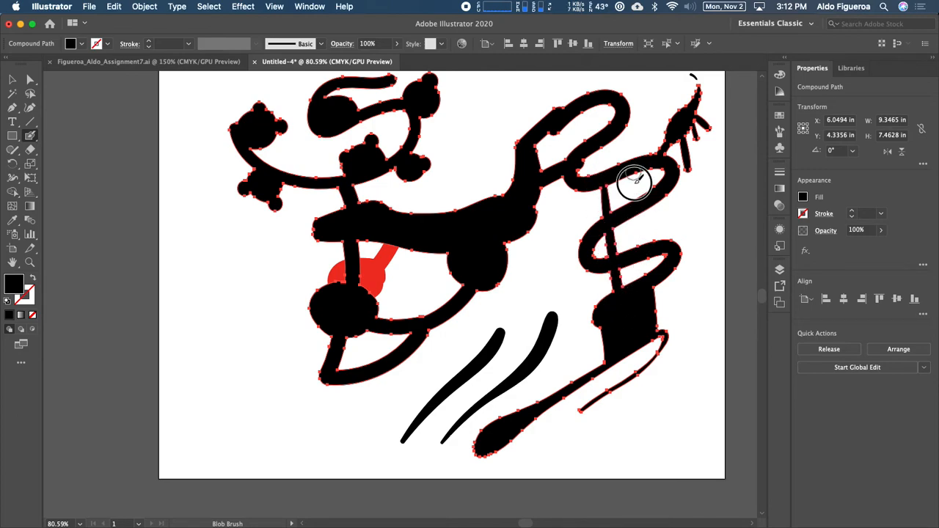
{"action": "left_click_drag", "start_coordinate": [634, 173], "coordinate": [650, 278]}
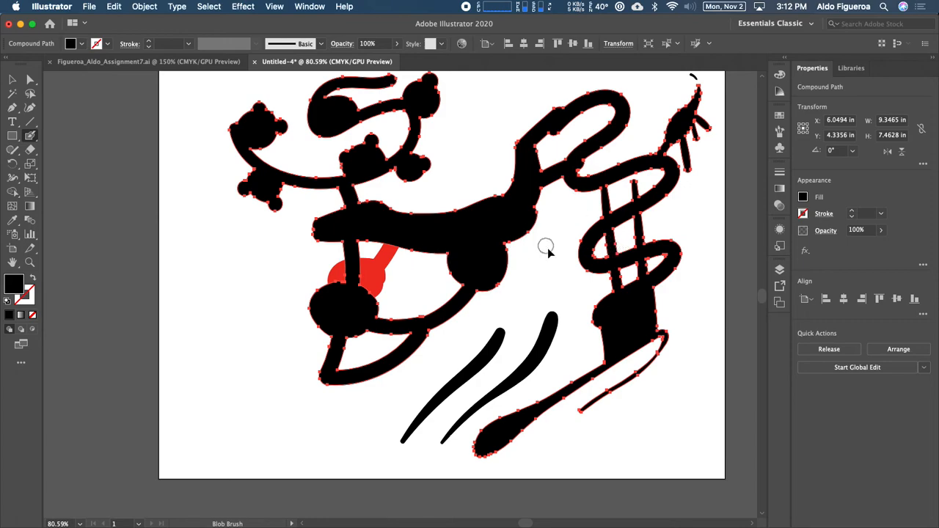
{"action": "key", "text": "super+shift+a"}
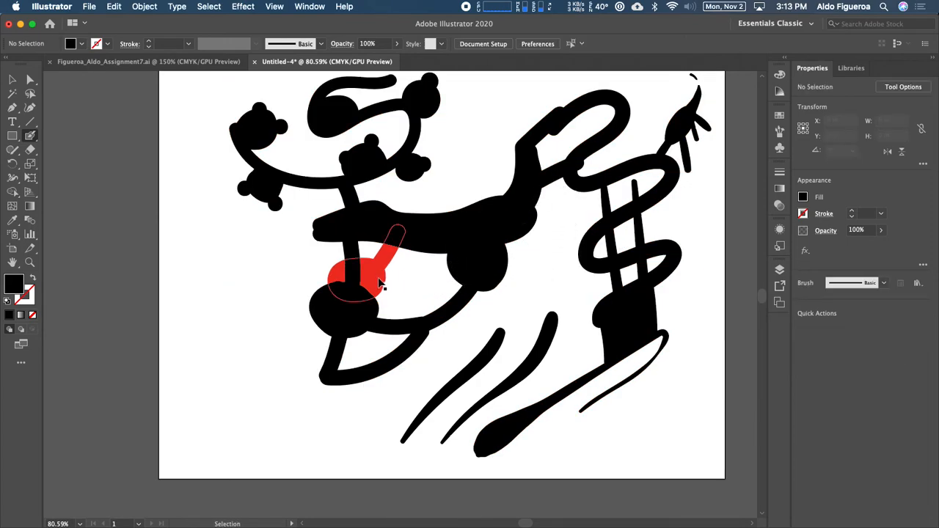
Step: Select the red shape and paint a red stroke with spiky tips along the black band toward the upper curve
{"action": "left_click", "coordinate": [382, 279], "text": "super"}
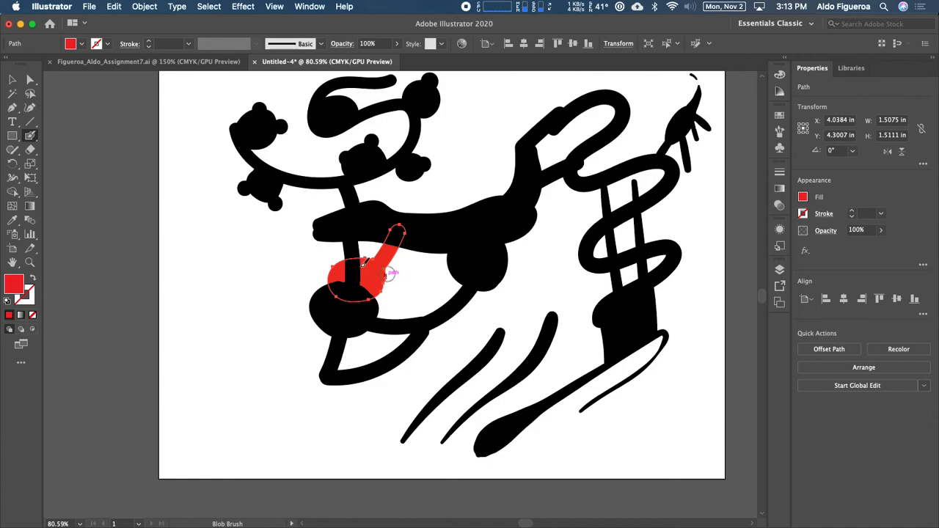
{"action": "mouse_move", "coordinate": [385, 283]}
{"action": "left_mouse_down"}
{"action": "mouse_move", "coordinate": [411, 268]}
{"action": "mouse_move", "coordinate": [398, 258]}
{"action": "mouse_move", "coordinate": [396, 236]}
{"action": "mouse_move", "coordinate": [444, 164]}
{"action": "mouse_move", "coordinate": [458, 222]}
{"action": "mouse_move", "coordinate": [413, 218]}
{"action": "mouse_move", "coordinate": [433, 198]}
{"action": "mouse_move", "coordinate": [433, 215]}
{"action": "mouse_move", "coordinate": [437, 188]}
{"action": "mouse_move", "coordinate": [476, 191]}
{"action": "mouse_move", "coordinate": [480, 173]}
{"action": "mouse_move", "coordinate": [502, 198]}
{"action": "mouse_move", "coordinate": [488, 200]}
{"action": "mouse_move", "coordinate": [517, 158]}
{"action": "left_mouse_up"}
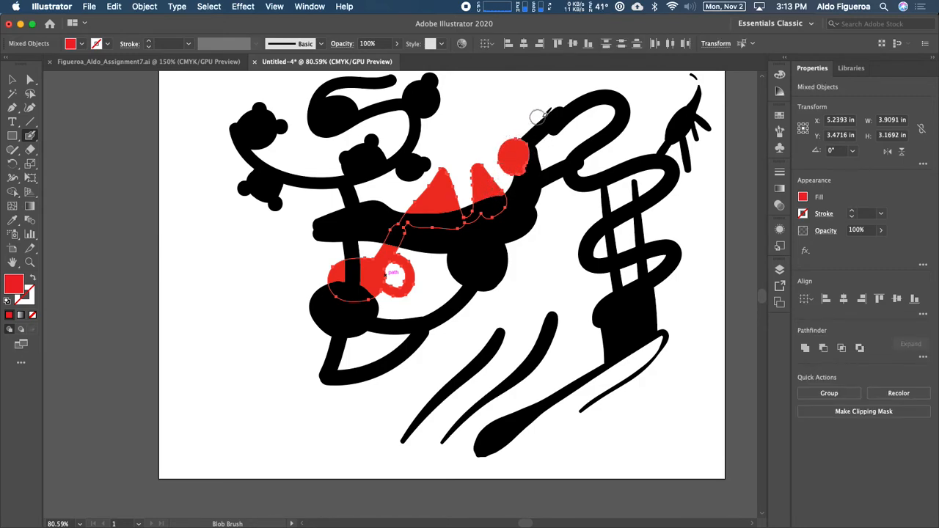
Step: Paint a row of round red blobs along the upper loop of the figure
{"action": "mouse_move", "coordinate": [540, 113]}
{"action": "left_mouse_down"}
{"action": "mouse_move", "coordinate": [568, 93]}
{"action": "mouse_move", "coordinate": [578, 99]}
{"action": "mouse_move", "coordinate": [609, 88]}
{"action": "left_mouse_up"}
{"action": "left_click_drag", "start_coordinate": [629, 123], "coordinate": [632, 126]}
{"action": "key", "text": "z"}
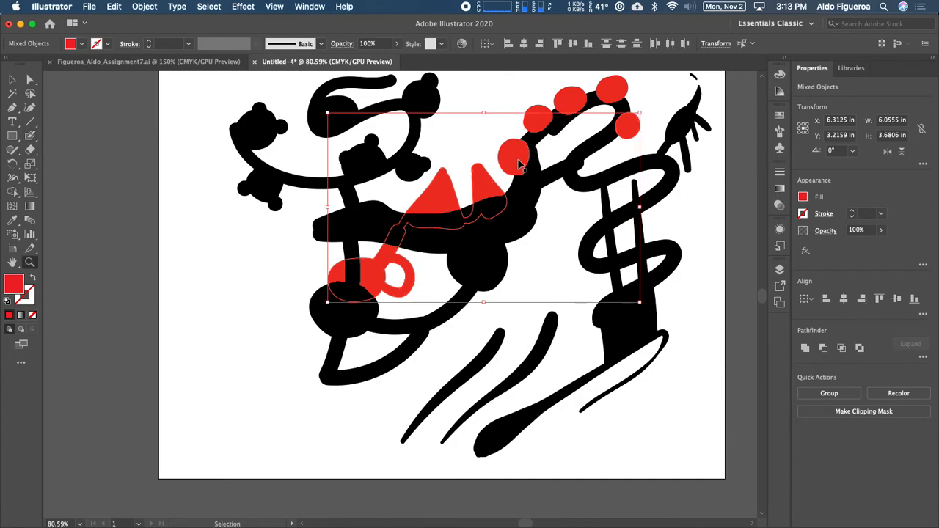
{"action": "left_click", "coordinate": [517, 161], "text": "super"}
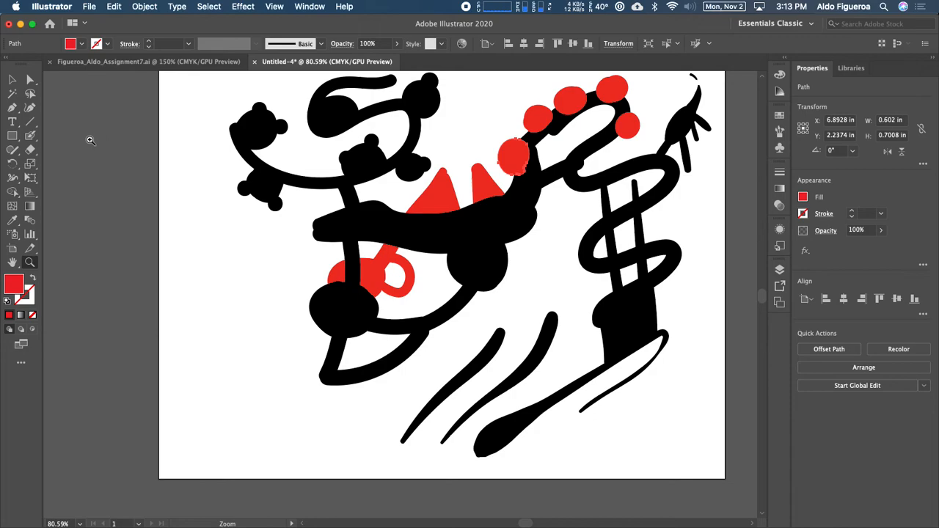
{"action": "left_click", "coordinate": [13, 79]}
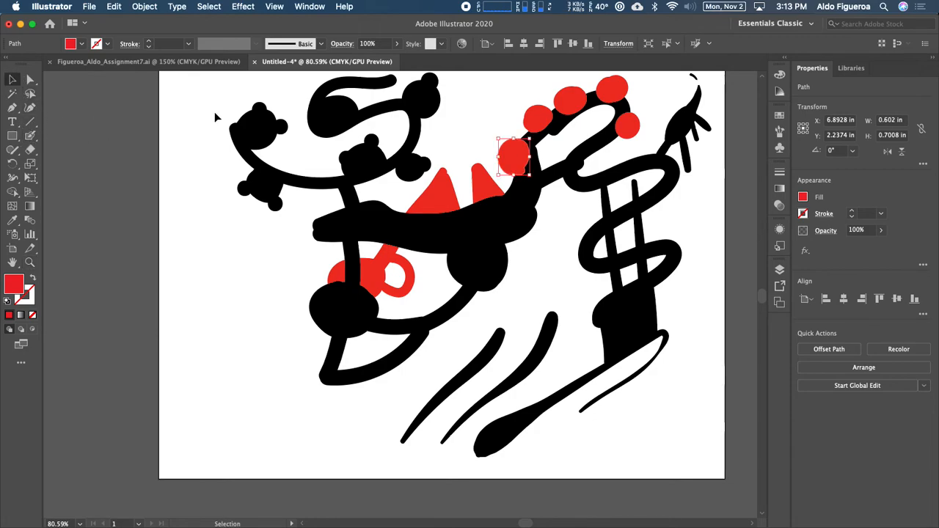
{"action": "left_click", "coordinate": [482, 189], "text": "super"}
{"action": "left_click", "coordinate": [511, 163], "text": "super"}
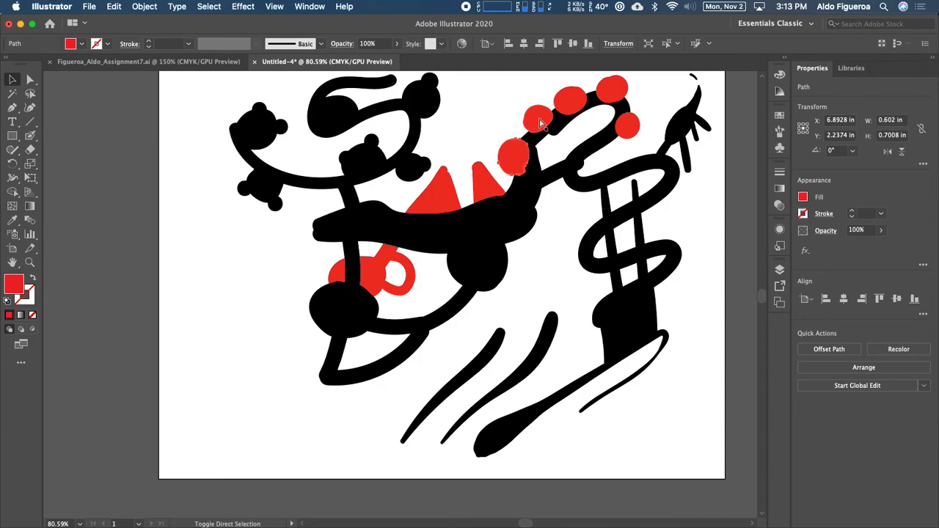
{"action": "left_click", "coordinate": [539, 119], "text": "shift"}
{"action": "left_click", "coordinate": [570, 103], "text": "shift"}
{"action": "left_click", "coordinate": [610, 92], "text": "shift"}
{"action": "left_click", "coordinate": [625, 128], "text": "shift"}
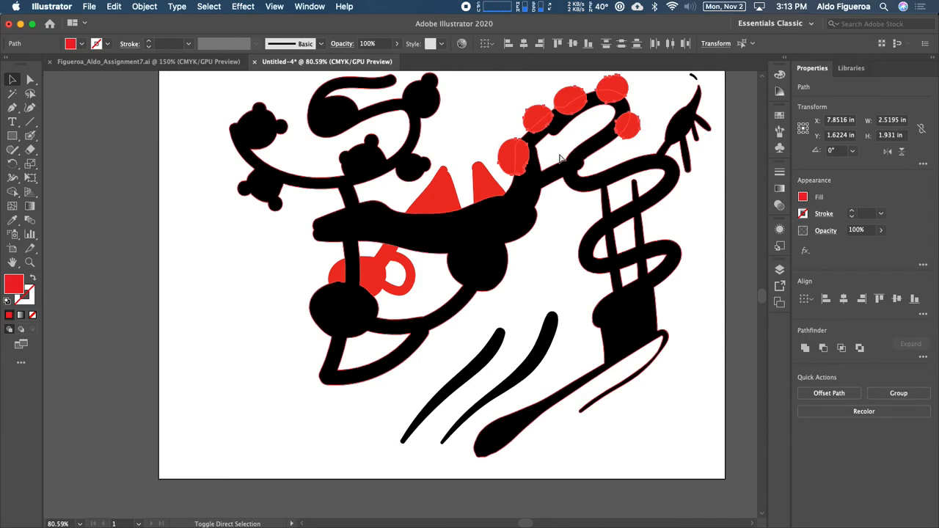
{"action": "left_click", "coordinate": [492, 186], "text": "shift+super"}
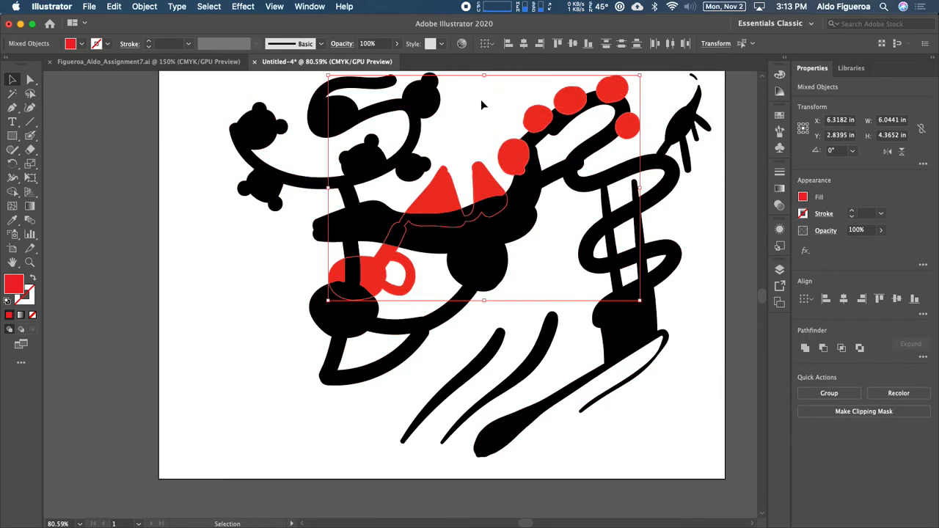
{"action": "left_click", "coordinate": [493, 119]}
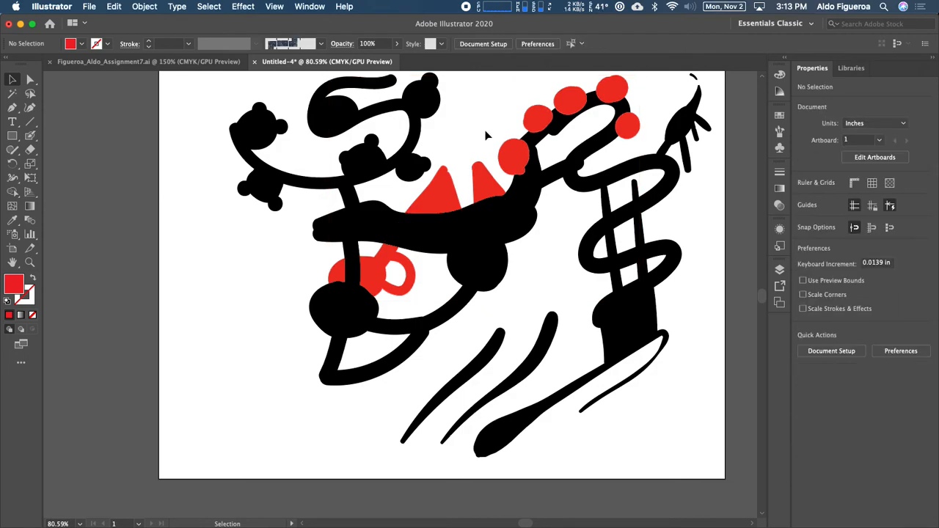
Step: Select the red compound shape and all red blobs, then paint a red stroke through them to merge everything
{"action": "left_click", "coordinate": [483, 179]}
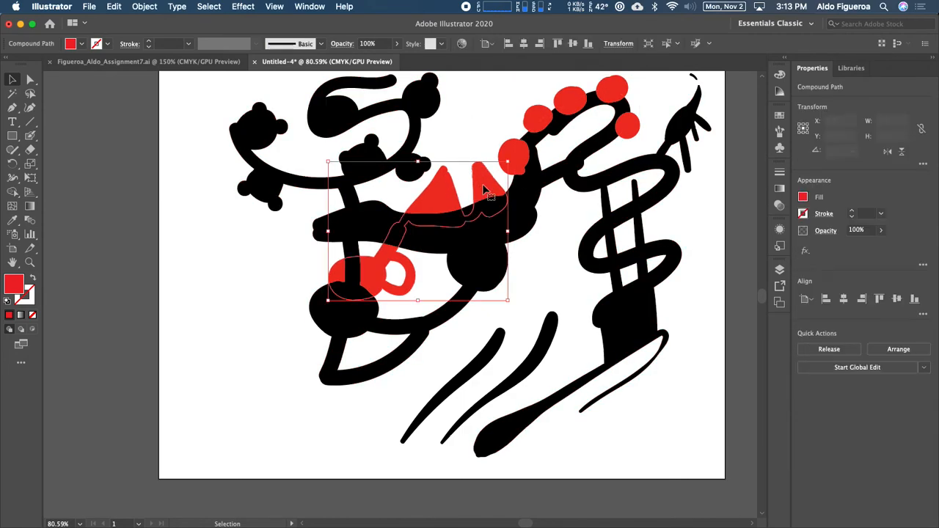
{"action": "left_click", "coordinate": [517, 167], "text": "shift"}
{"action": "left_click", "coordinate": [539, 119], "text": "shift"}
{"action": "left_click", "coordinate": [571, 99], "text": "shift"}
{"action": "left_click", "coordinate": [615, 95], "text": "shift"}
{"action": "left_click", "coordinate": [630, 131], "text": "shift"}
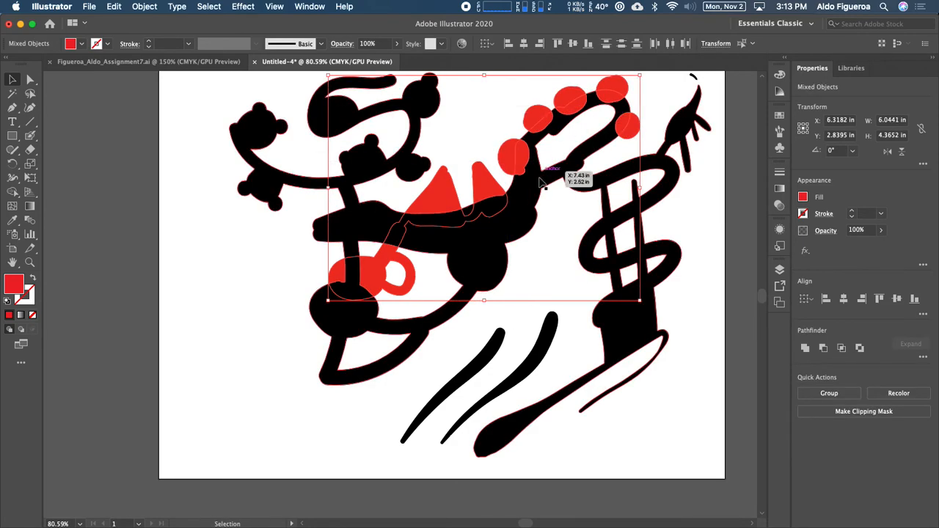
{"action": "left_click", "coordinate": [30, 136]}
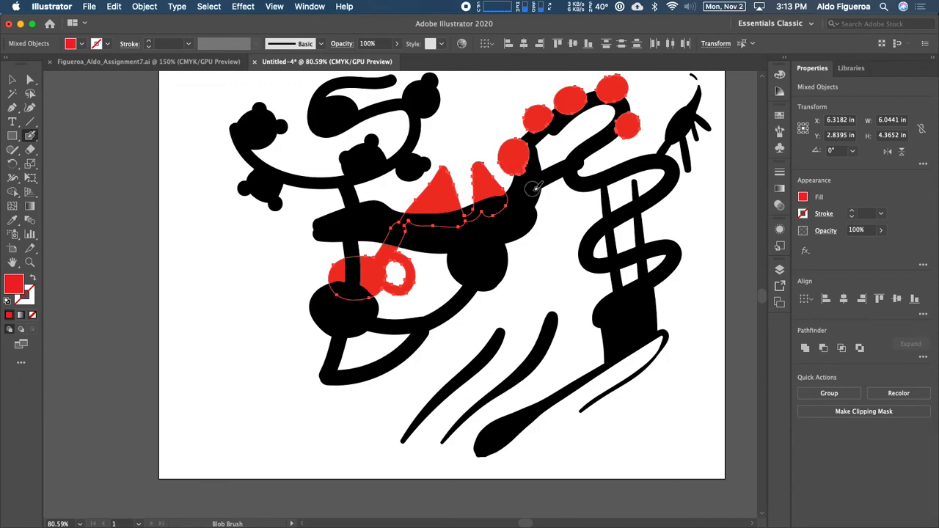
{"action": "mouse_move", "coordinate": [506, 204]}
{"action": "left_mouse_down"}
{"action": "mouse_move", "coordinate": [548, 119]}
{"action": "mouse_move", "coordinate": [588, 97]}
{"action": "mouse_move", "coordinate": [609, 101]}
{"action": "mouse_move", "coordinate": [627, 132]}
{"action": "left_mouse_up"}
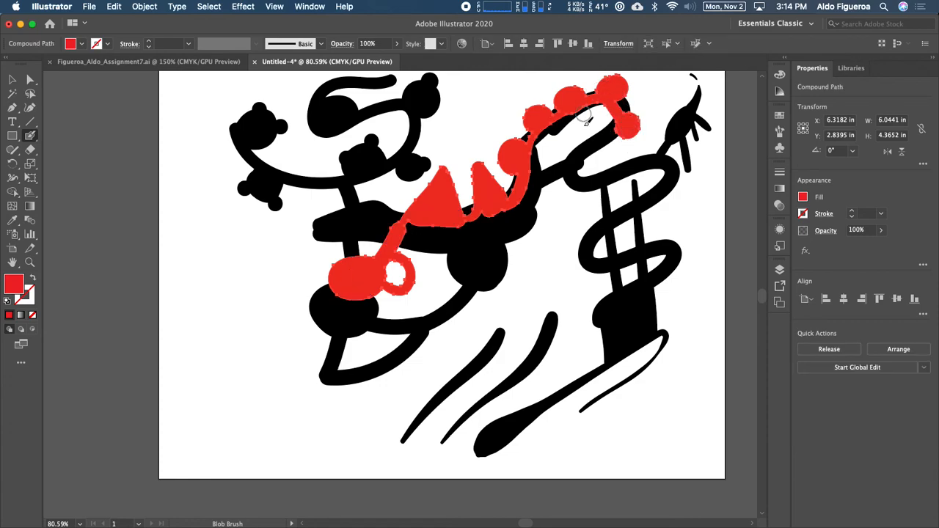
Step: Send the merged red shape backward behind the black strokes and deselect
{"action": "right_click", "coordinate": [488, 194]}
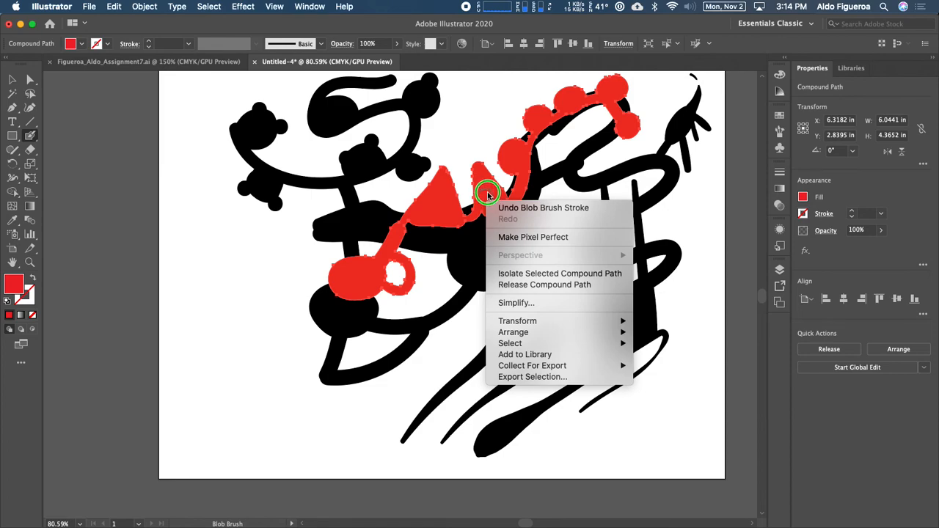
{"action": "mouse_move", "coordinate": [527, 331]}
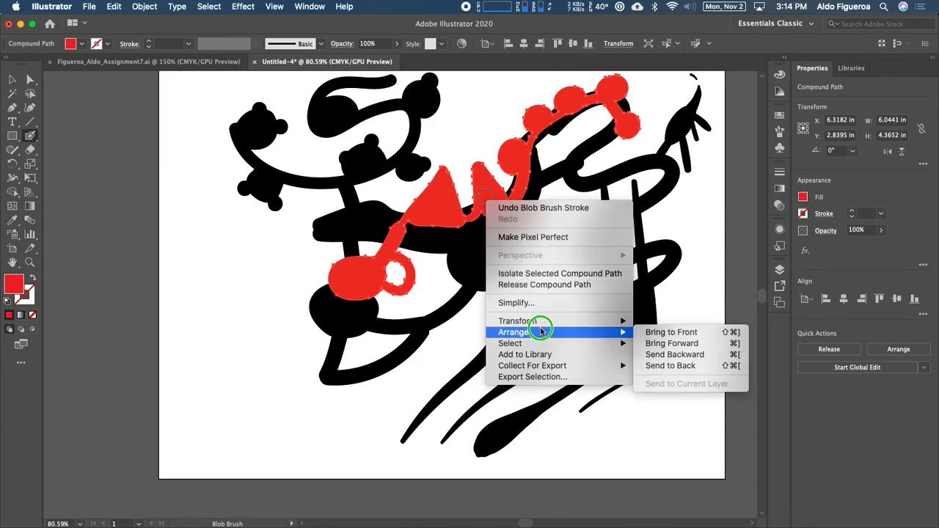
{"action": "left_click", "coordinate": [694, 354]}
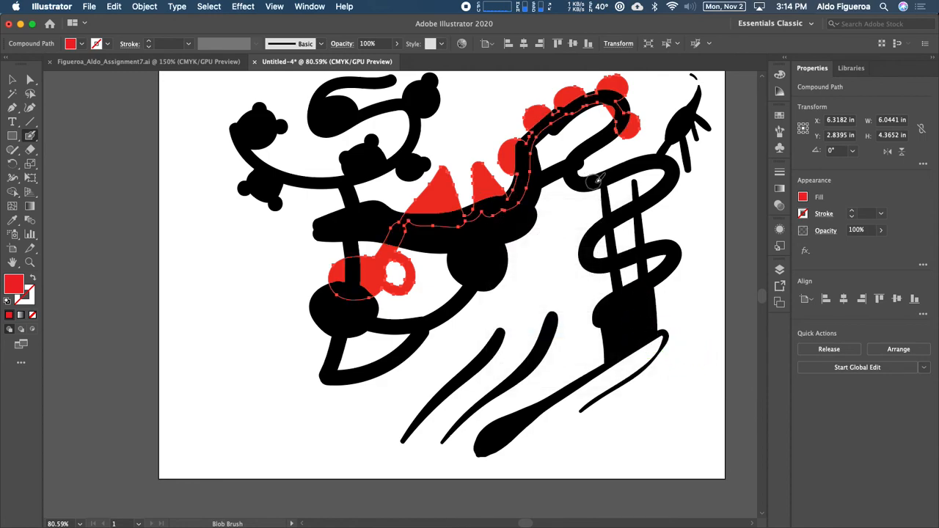
{"action": "left_click", "coordinate": [577, 226], "text": "super"}
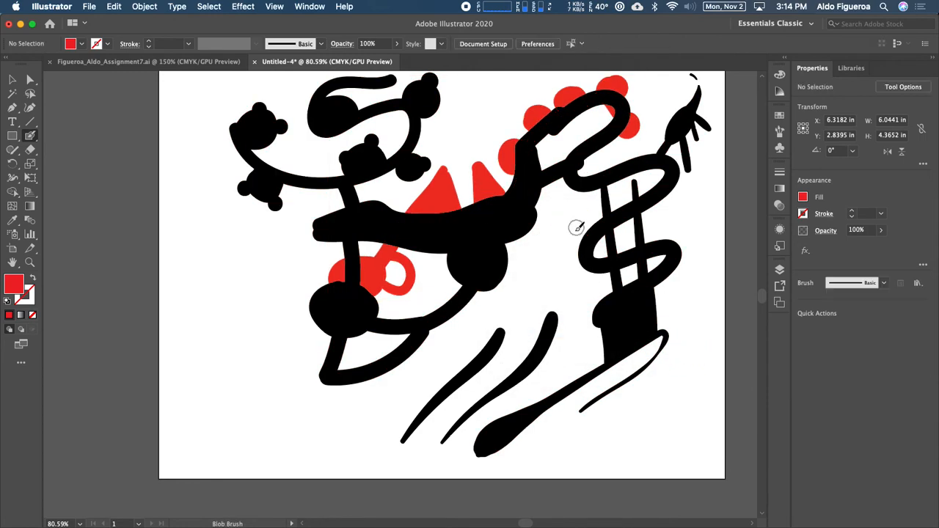
Step: Open the Layers panel to inspect the stacking order of paths in Layer 2
{"action": "left_click", "coordinate": [780, 271]}
{"action": "left_click", "coordinate": [662, 283]}
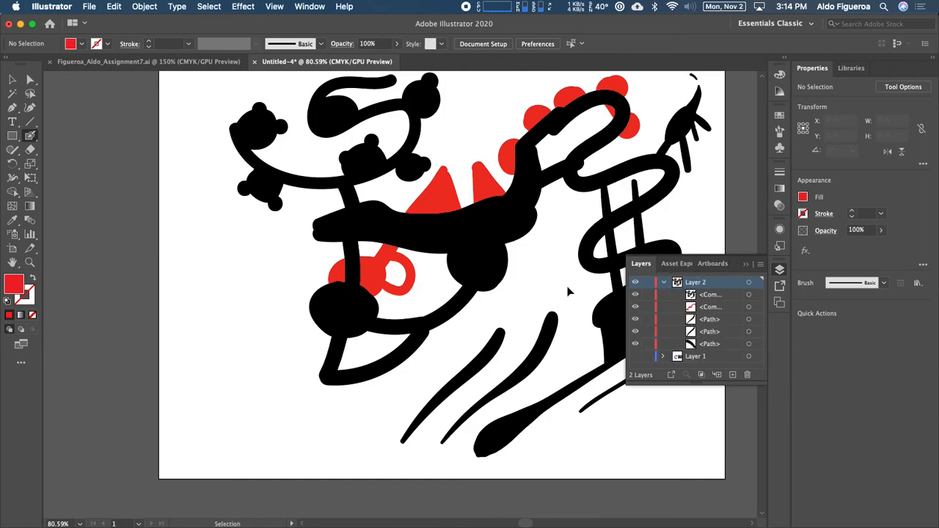
{"action": "left_click", "coordinate": [748, 265]}
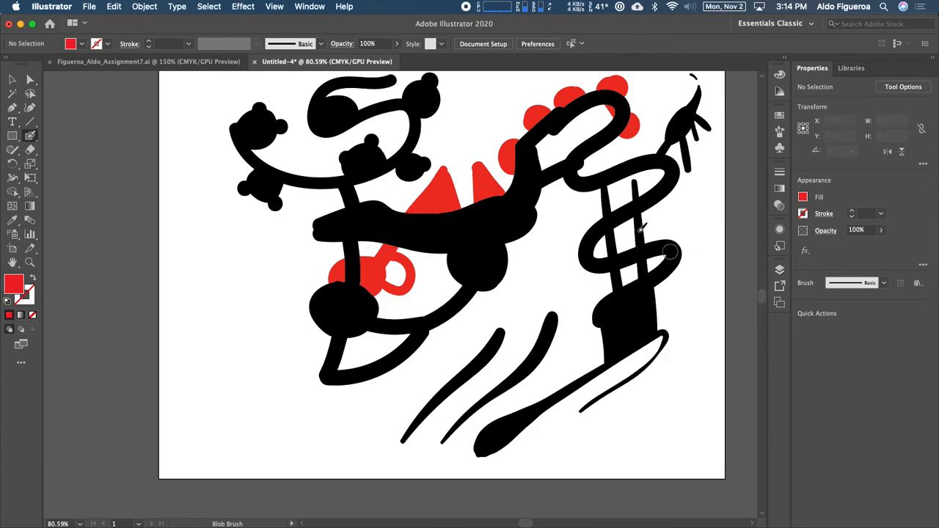
{"action": "scroll", "coordinate": [562, 178], "scroll_direction": "right", "scroll_amount": 3}
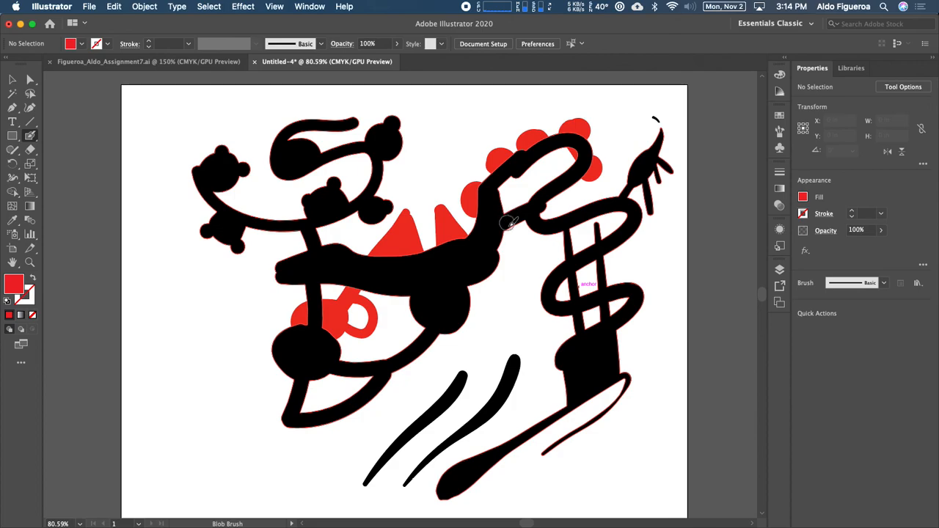
{"action": "left_click_drag", "start_coordinate": [491, 293], "coordinate": [551, 248]}
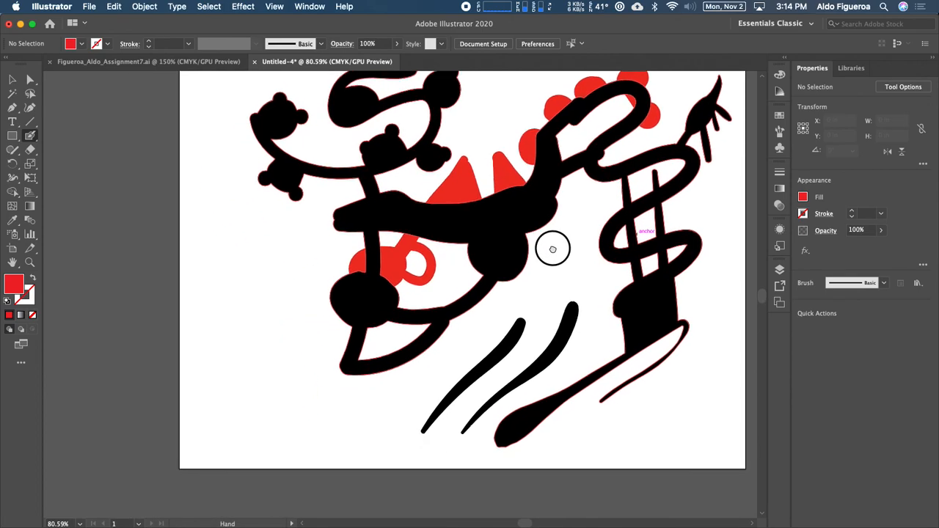